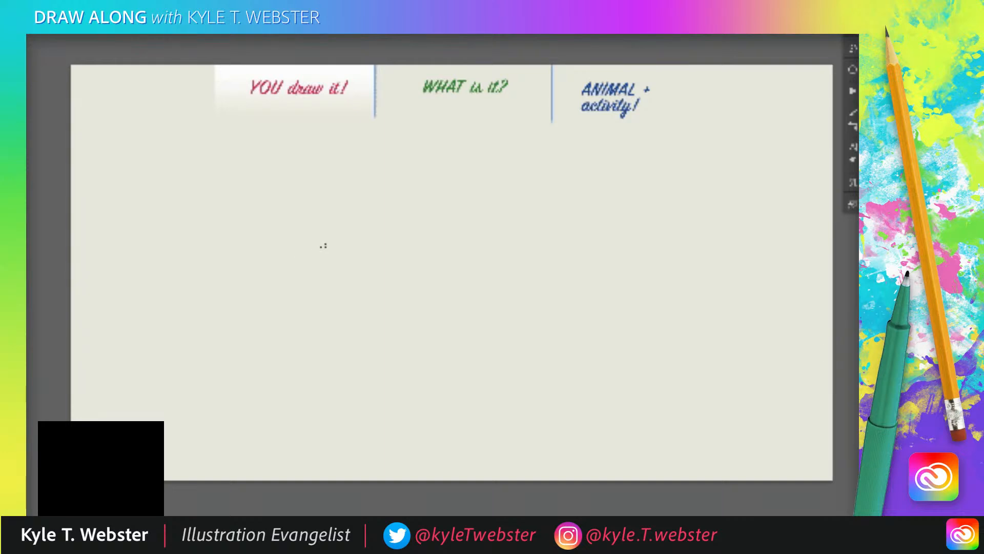
left_click_drag(277, 231, 251, 277)
mouse_move(240, 235)
left_mouse_down()
mouse_move(213, 228)
mouse_move(217, 258)
left_mouse_up()
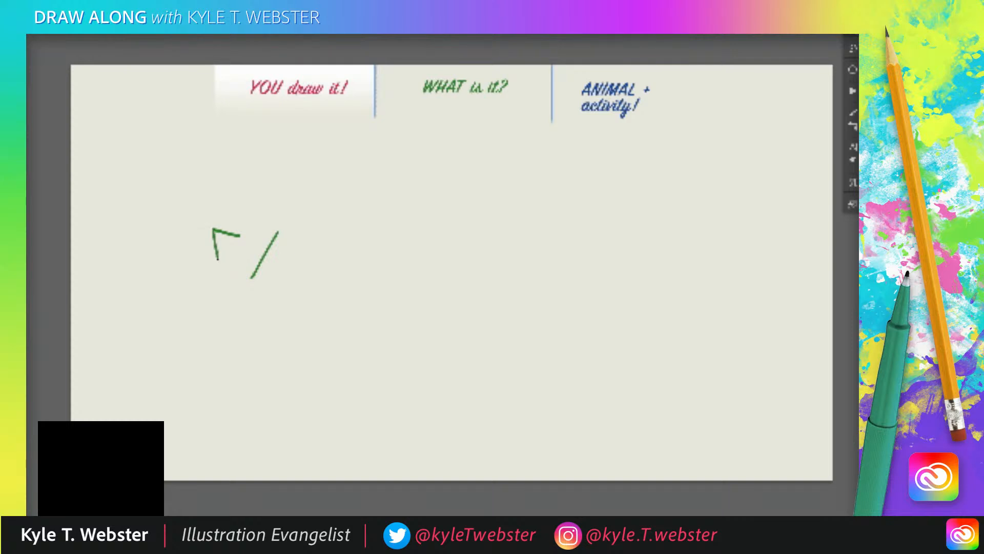
mouse_move(278, 279)
left_mouse_down()
mouse_move(258, 331)
mouse_move(214, 316)
mouse_move(218, 341)
left_mouse_up()
left_click_drag(192, 297, 183, 314)
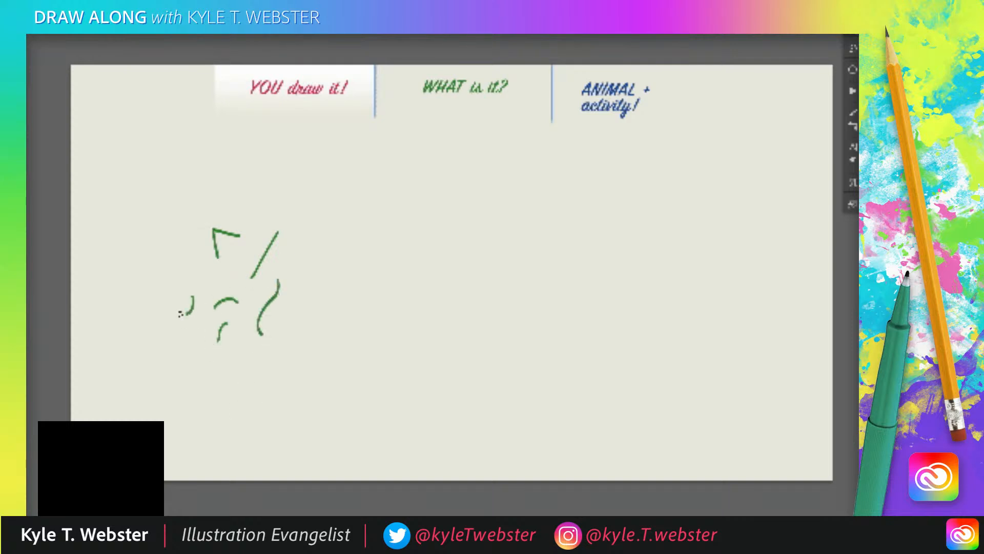
key("Delete")
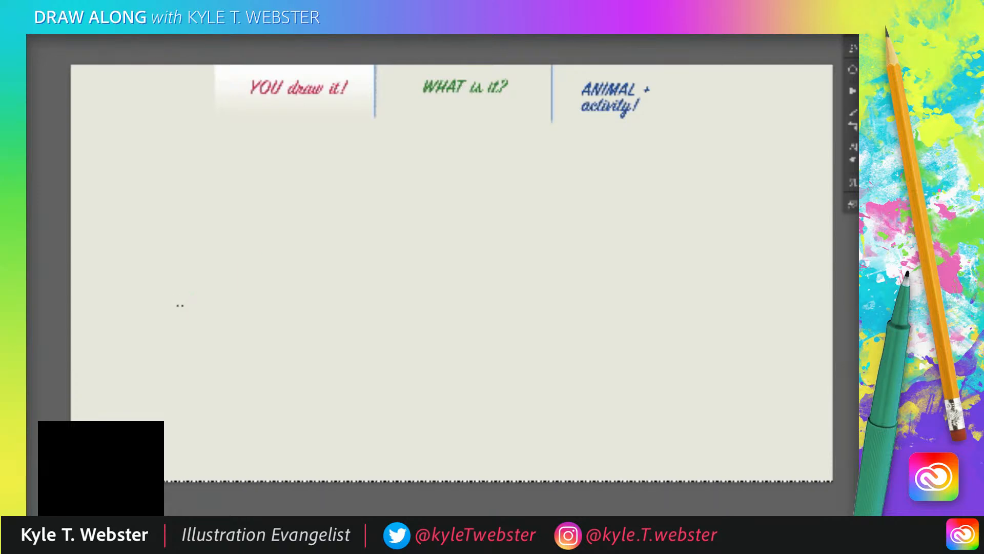
key("ctrl+d")
Sample the magenta colour of the "YOU draw it!" heading as the brush colour.
left_click(251, 79)
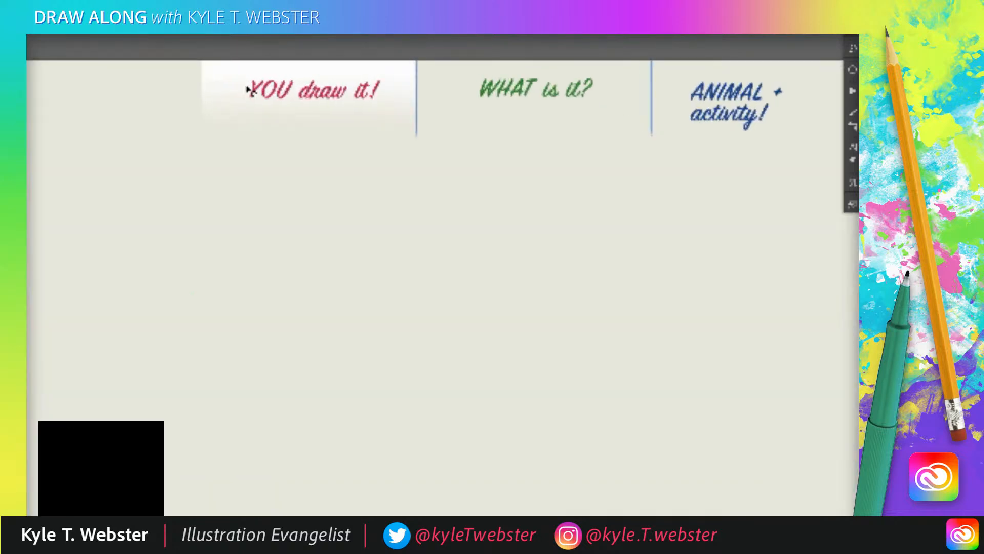
double_click(249, 88)
type("b")
key("ctrl+z")
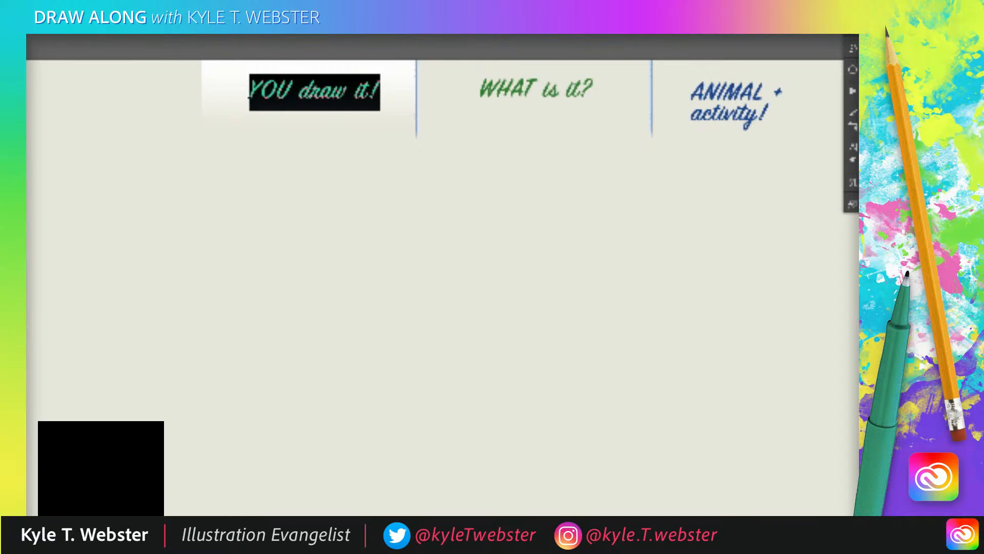
key("Escape")
left_click(250, 93)
Draw a horizontal magenta baseline mid-canvas and a straight diagonal stroke rising to the left from near its right end.
left_click(307, 319, "alt")
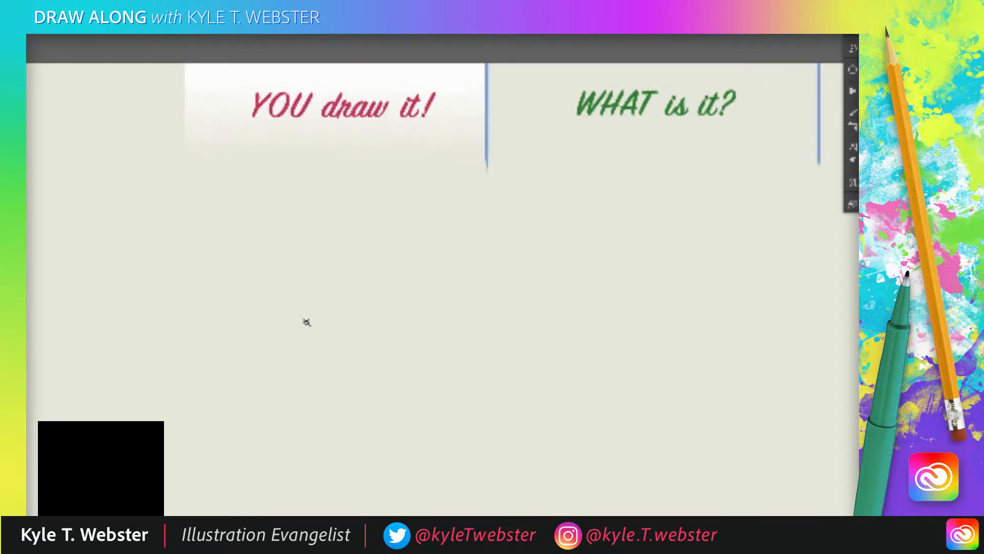
mouse_move(294, 333)
left_mouse_down()
mouse_move(282, 217)
mouse_move(306, 327)
left_mouse_up()
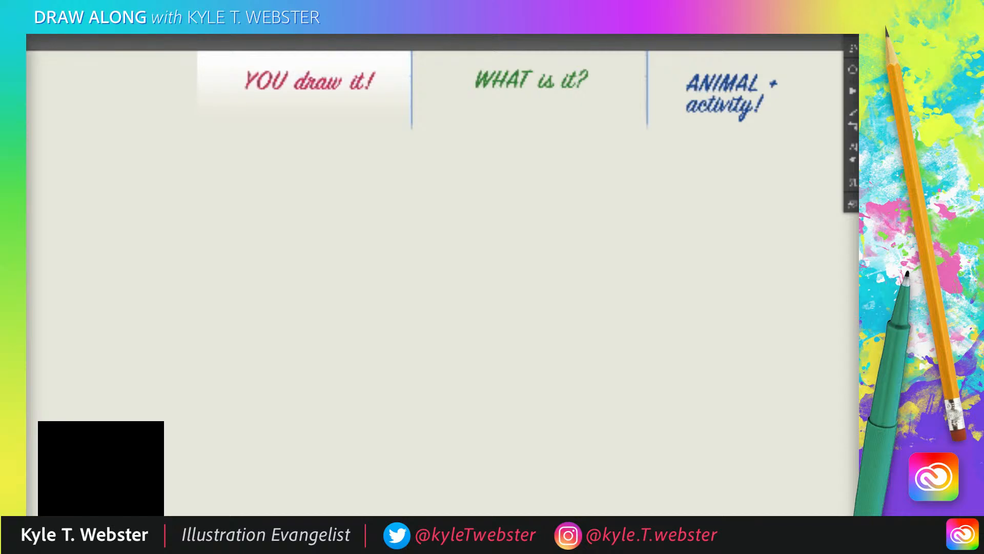
left_click_drag(285, 275, 245, 273)
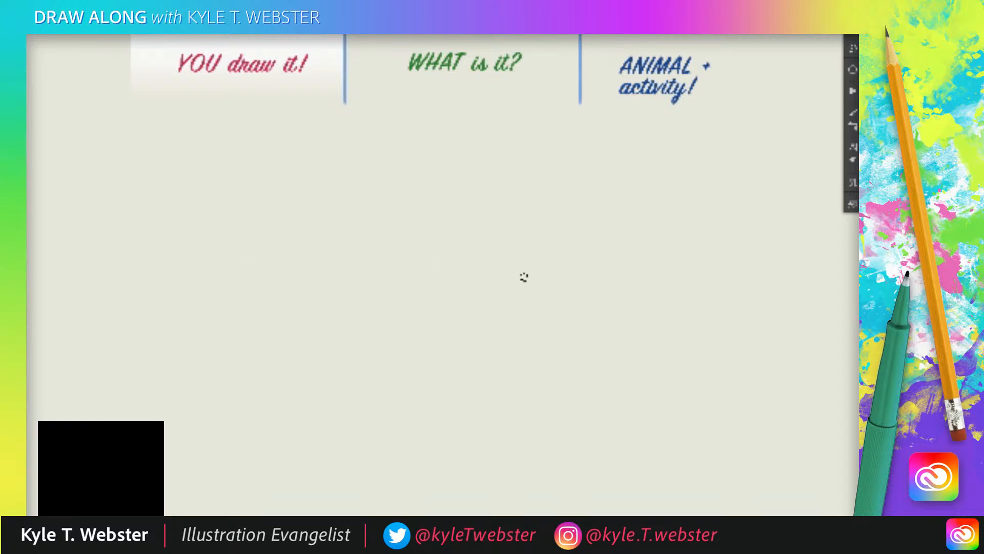
left_click_drag(533, 256, 362, 257)
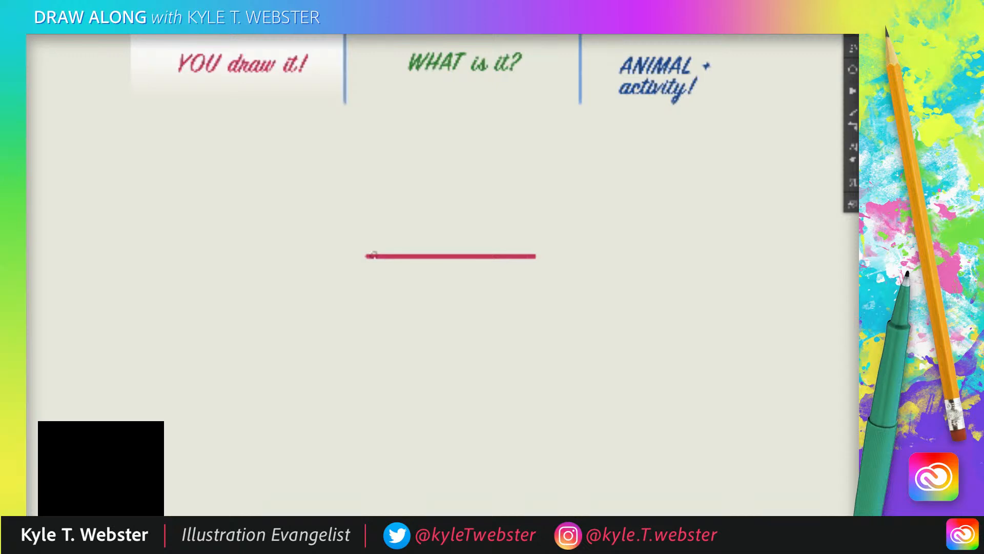
left_click_drag(314, 241, 286, 257)
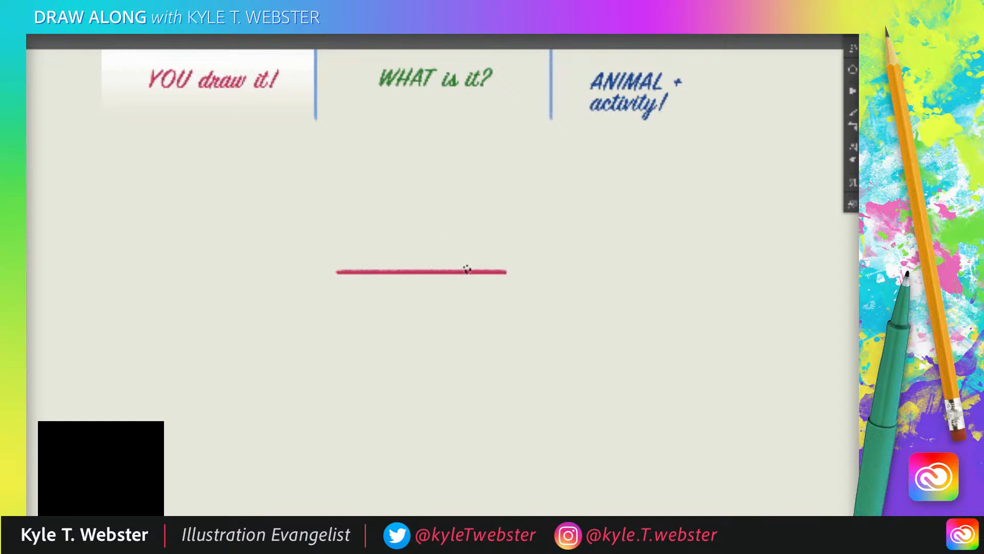
left_click_drag(464, 271, 413, 198)
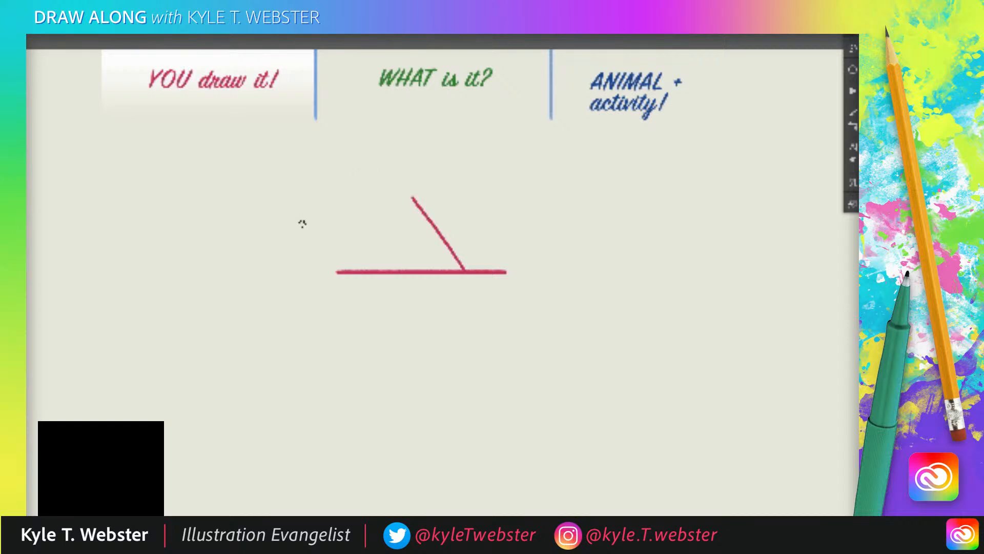
Draw a rounded arc from the top of the diagonal stroke, curving over and down to the left.
left_click_drag(313, 232, 354, 182)
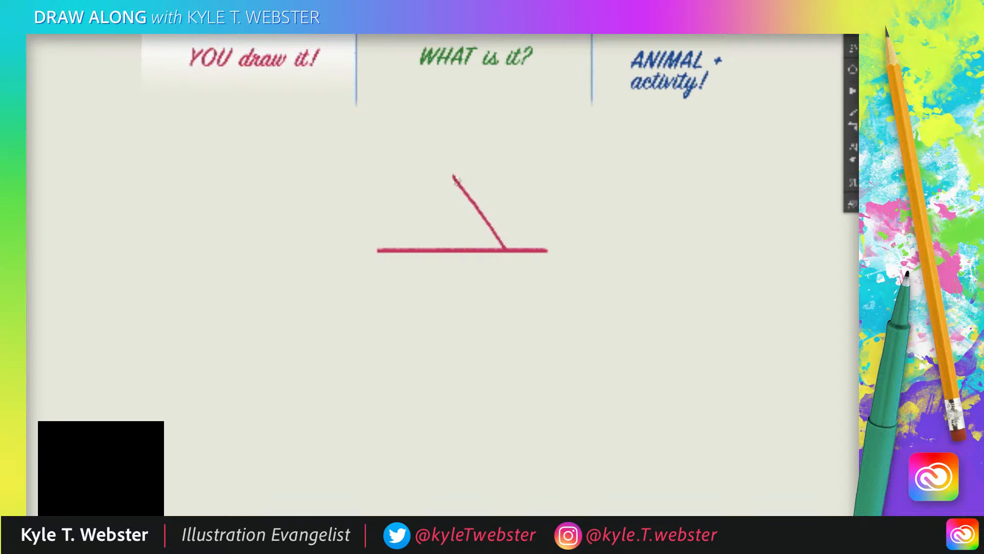
mouse_move(456, 180)
left_mouse_down()
mouse_move(430, 163)
mouse_move(390, 182)
left_mouse_up()
left_click_drag(424, 159, 457, 137)
key("ctrl+plus")
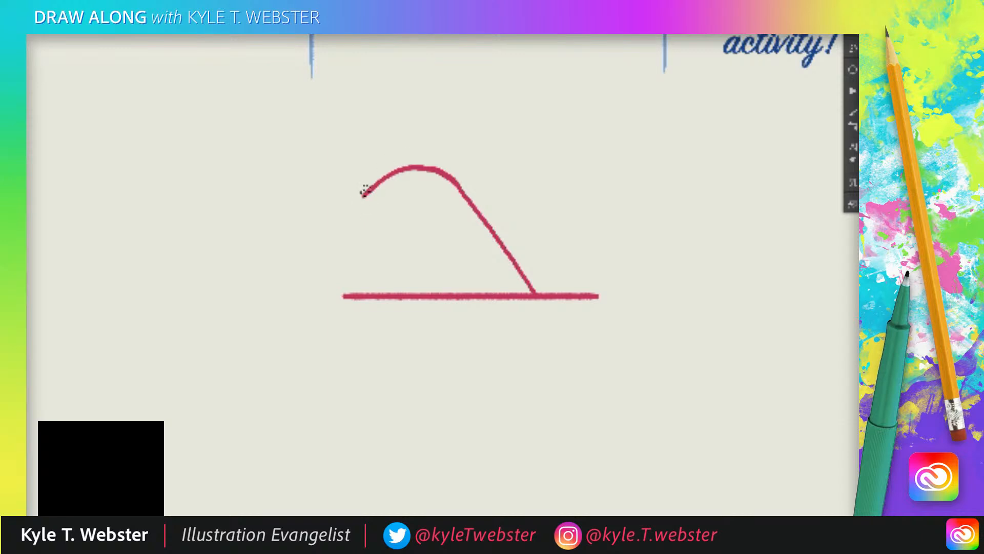
Add a small rounded bump at the arc's left end and a straight stroke from its tip down to the baseline.
left_click_drag(363, 193, 359, 201)
left_click_drag(360, 201, 350, 197)
left_click_drag(352, 200, 337, 205)
left_click_drag(337, 207, 370, 293)
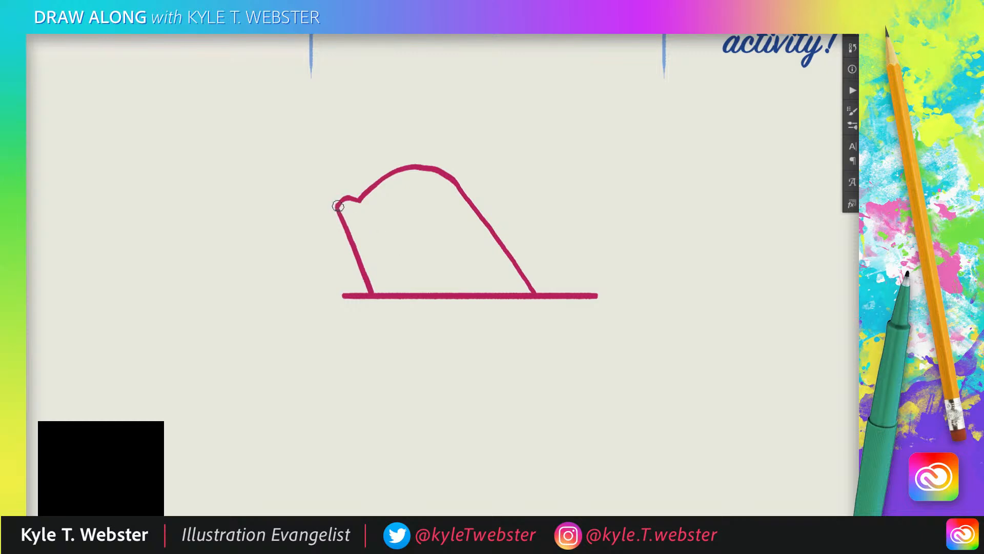
Draw a slanted line from the left tip into the shape and place a solid dot just past its end.
left_click_drag(337, 206, 398, 243)
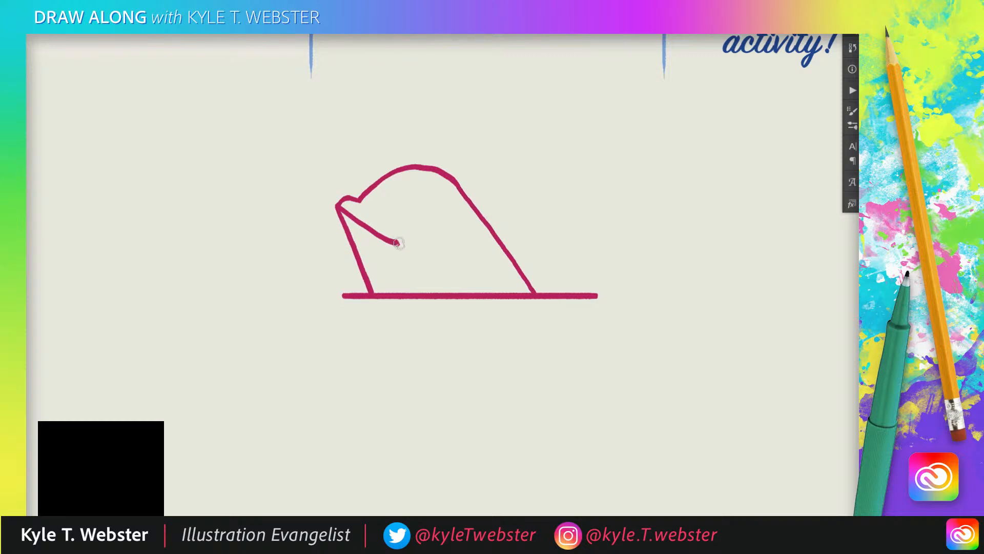
left_click(410, 257)
Move the line drawing lower on the canvas, away from the headings.
mouse_move(316, 255)
left_mouse_down()
mouse_move(336, 349)
mouse_move(343, 340)
left_mouse_up()
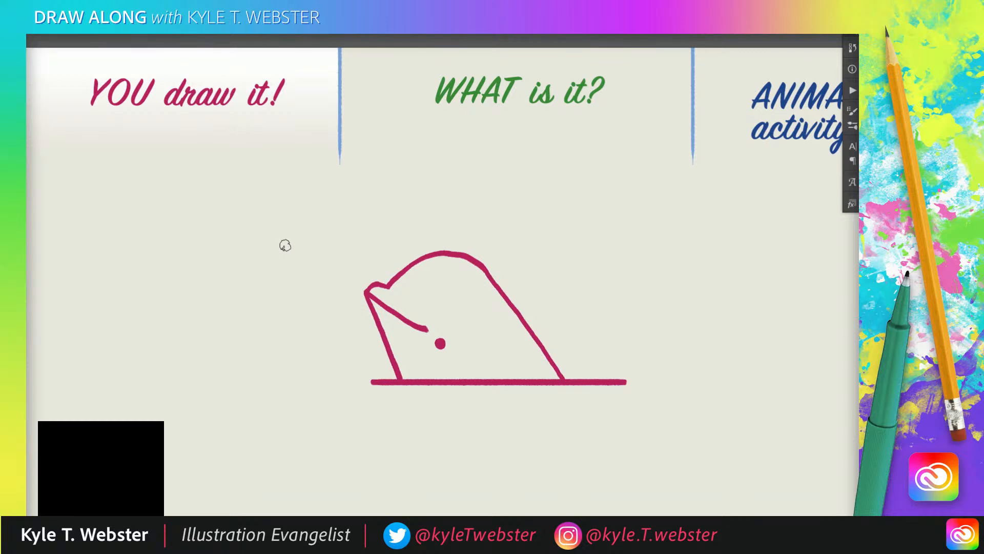
left_click_drag(324, 291, 306, 201)
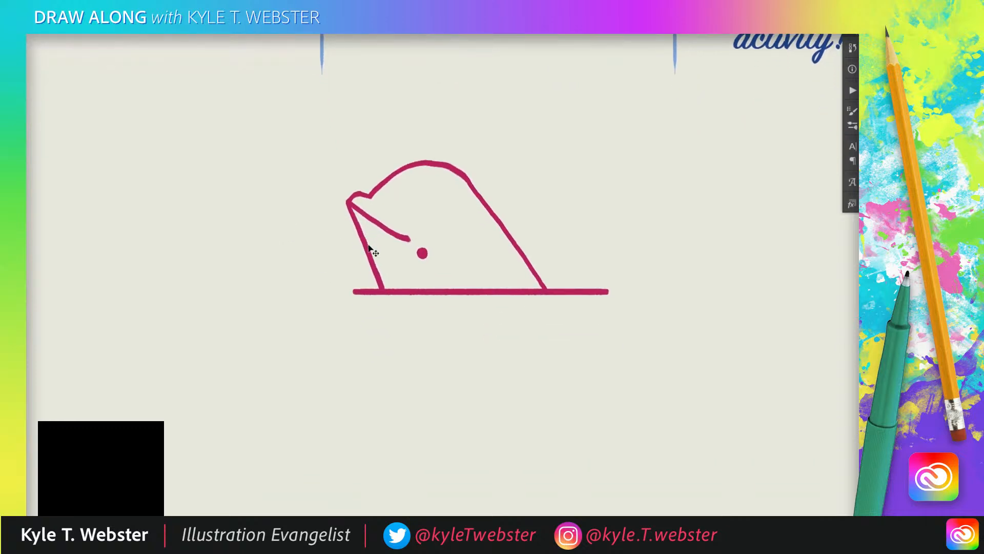
left_click_drag(371, 249, 373, 296)
Erase the upper right part of the rounded hump and redraw it as a smoother curve joining the diagonal.
left_click_drag(311, 268, 292, 281)
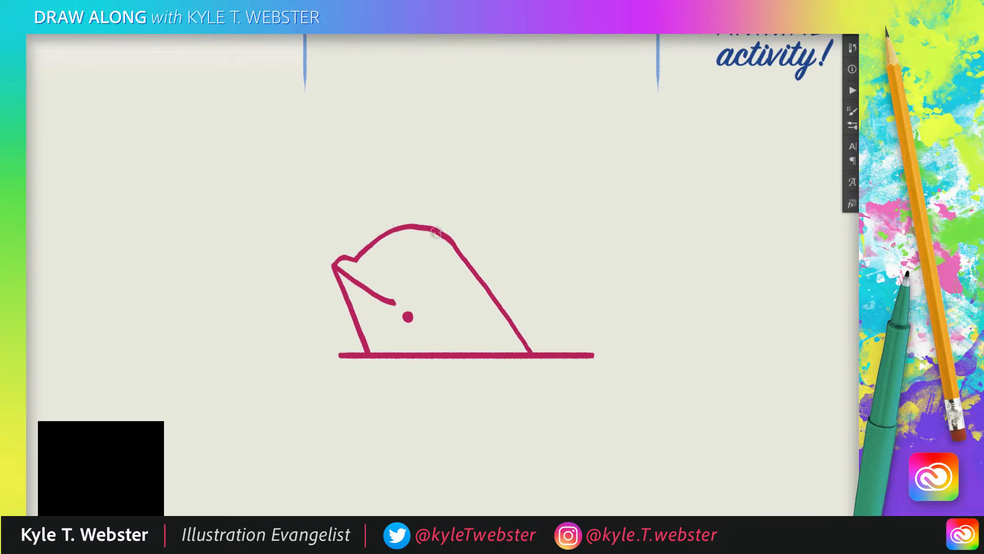
mouse_move(414, 228)
left_mouse_down()
mouse_move(439, 229)
mouse_move(455, 249)
left_mouse_up()
key("shift+b")
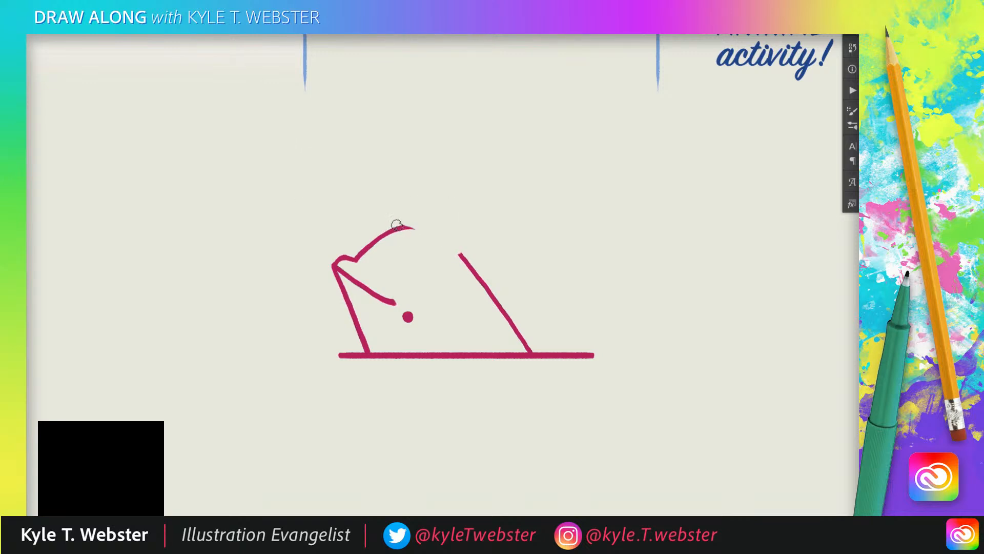
mouse_move(396, 226)
left_mouse_down()
mouse_move(433, 232)
mouse_move(461, 255)
left_mouse_up()
mouse_move(326, 229)
left_mouse_down()
mouse_move(338, 241)
mouse_move(332, 256)
left_mouse_up()
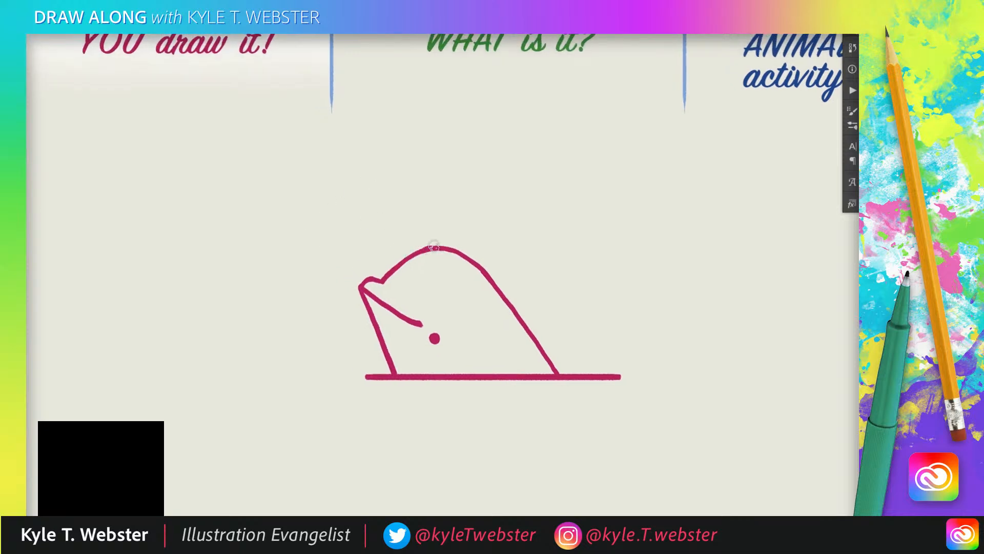
left_click_drag(360, 260, 360, 279)
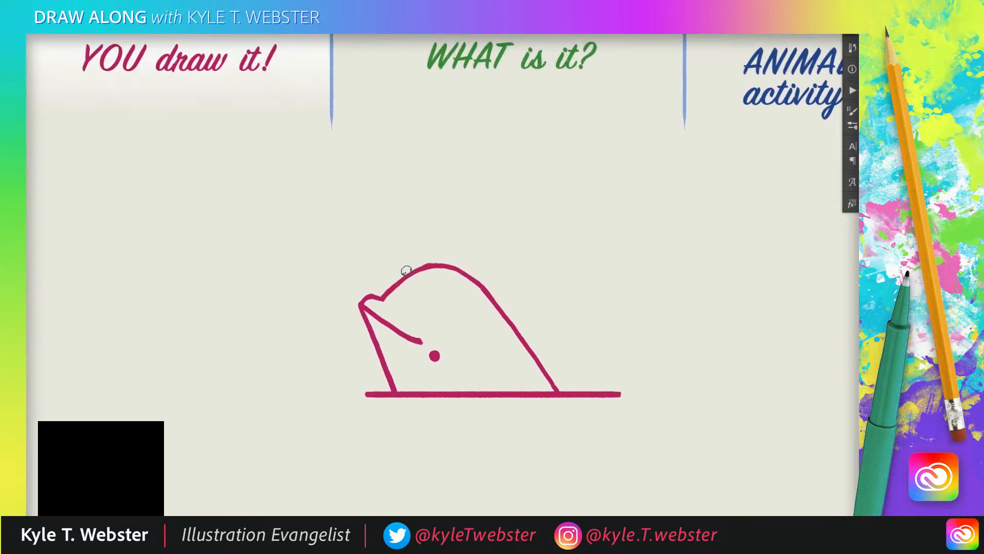
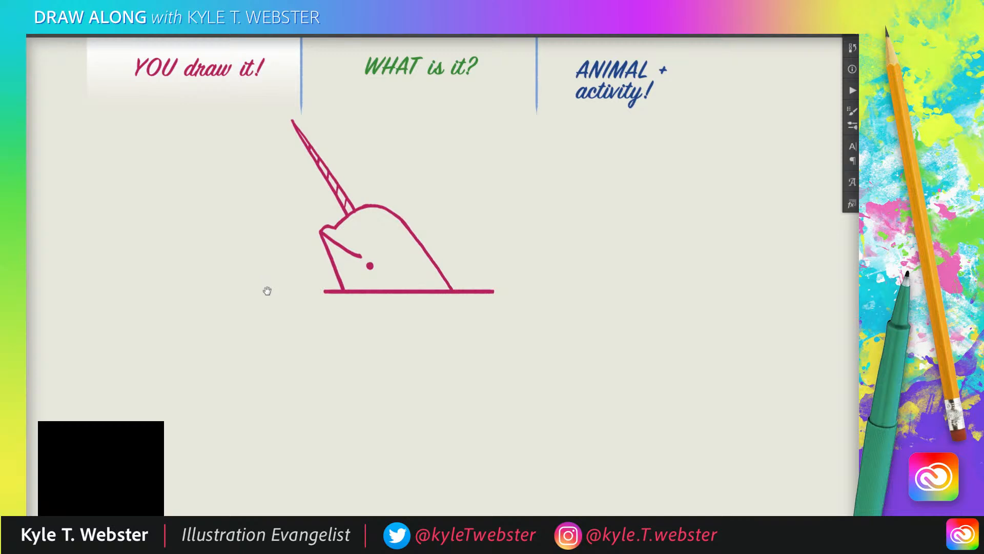
Extend the narwhal's body below the waterline with a slanting back stroke and a curving belly stroke.
left_click_drag(328, 251, 331, 287)
mouse_move(267, 321)
left_mouse_down()
mouse_move(240, 295)
mouse_move(213, 302)
left_mouse_up()
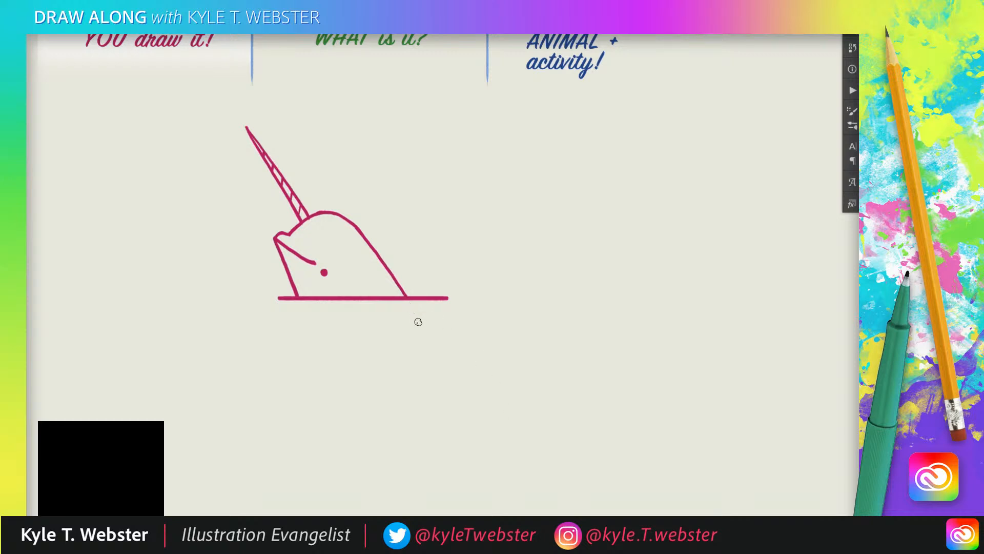
left_click_drag(412, 306, 455, 377)
left_click_drag(300, 307, 340, 369)
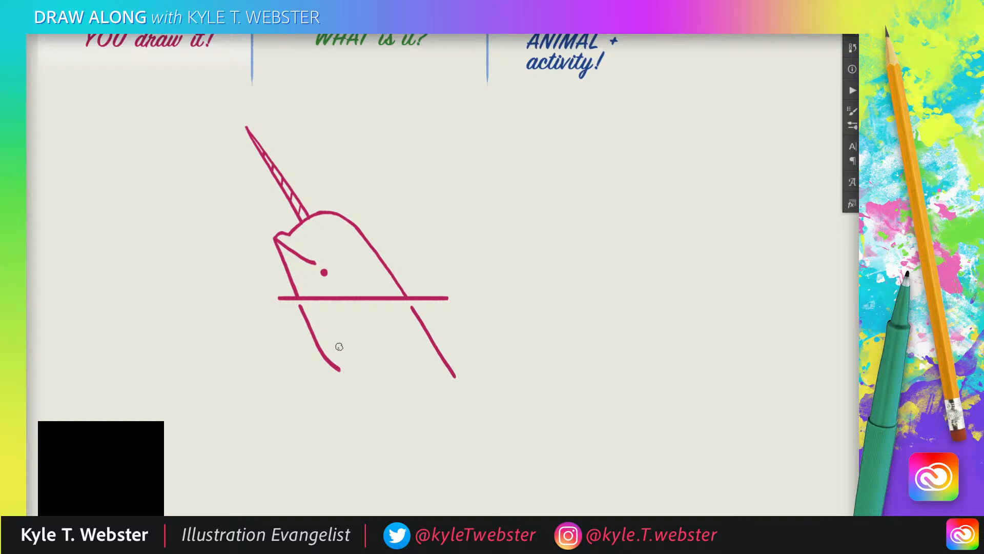
Draw a pointed flipper hanging from the end of the belly line, with a thin sliver of the second flipper behind it.
left_click_drag(339, 346, 345, 406)
mouse_move(344, 396)
left_mouse_down()
mouse_move(353, 417)
mouse_move(380, 429)
left_mouse_up()
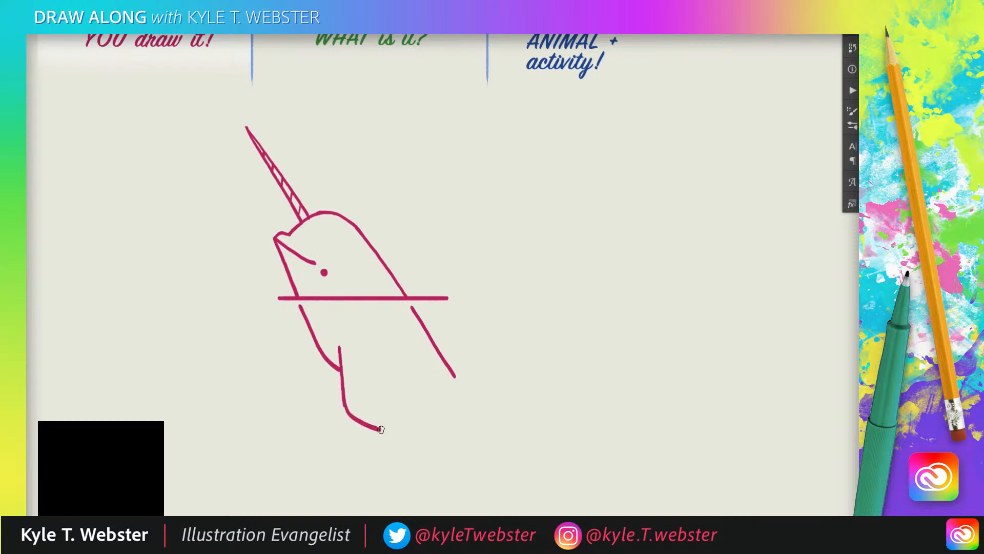
left_click_drag(380, 429, 362, 362)
left_click_drag(334, 367, 346, 413)
Trail off the back line with a wavy stroke and a dot, and add a matching wavy stroke beside the flipper.
left_click_drag(292, 354, 311, 334)
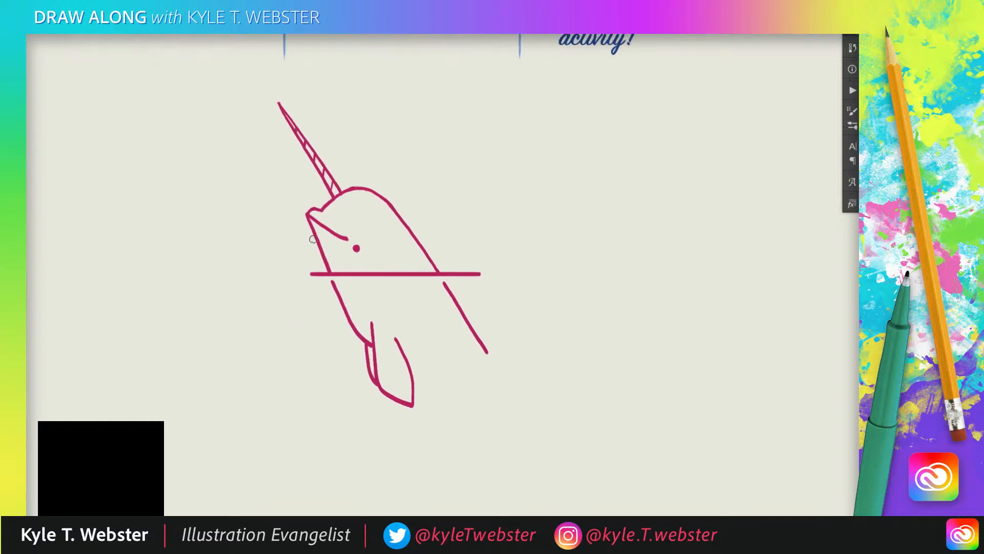
left_click_drag(318, 243, 316, 234)
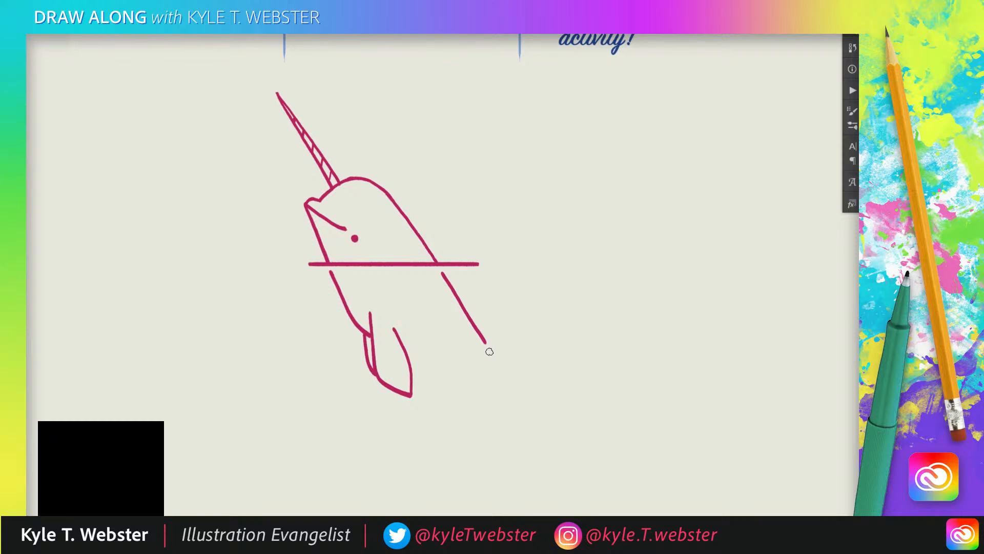
left_click_drag(490, 352, 519, 385)
left_click(525, 397)
left_click_drag(417, 371, 447, 392)
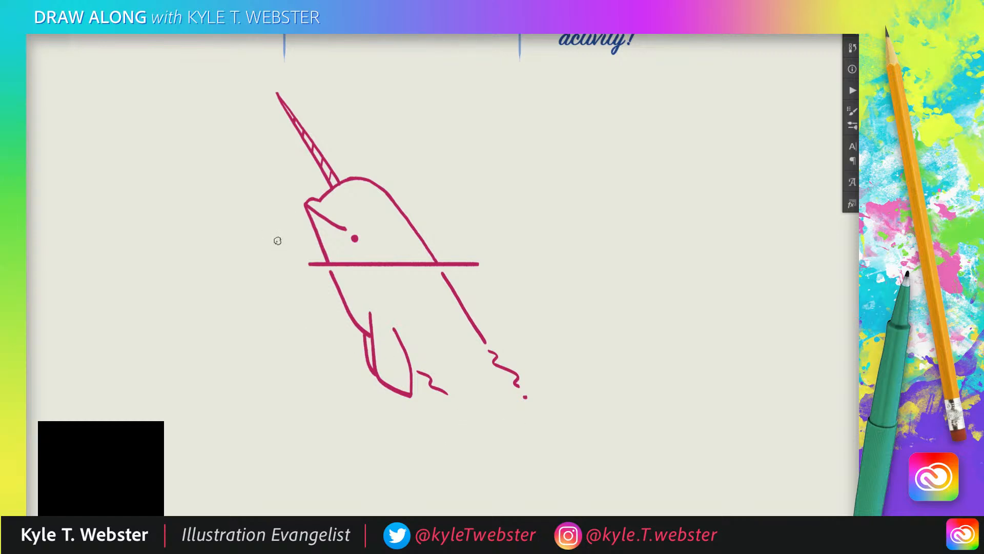
Lengthen the waterline at both ends and add short ripple marks beneath it on each side of the narwhal.
left_click_drag(474, 263, 560, 263)
left_click_drag(308, 263, 267, 263)
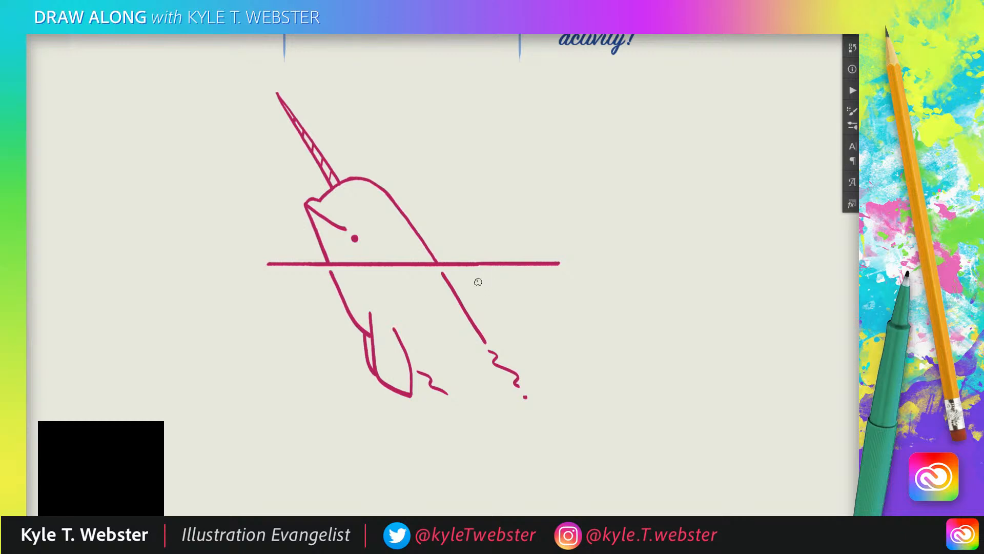
mouse_move(475, 281)
left_mouse_down()
mouse_move(520, 294)
mouse_move(544, 281)
left_mouse_up()
left_click_drag(321, 287, 296, 299)
left_click_drag(290, 284, 262, 293)
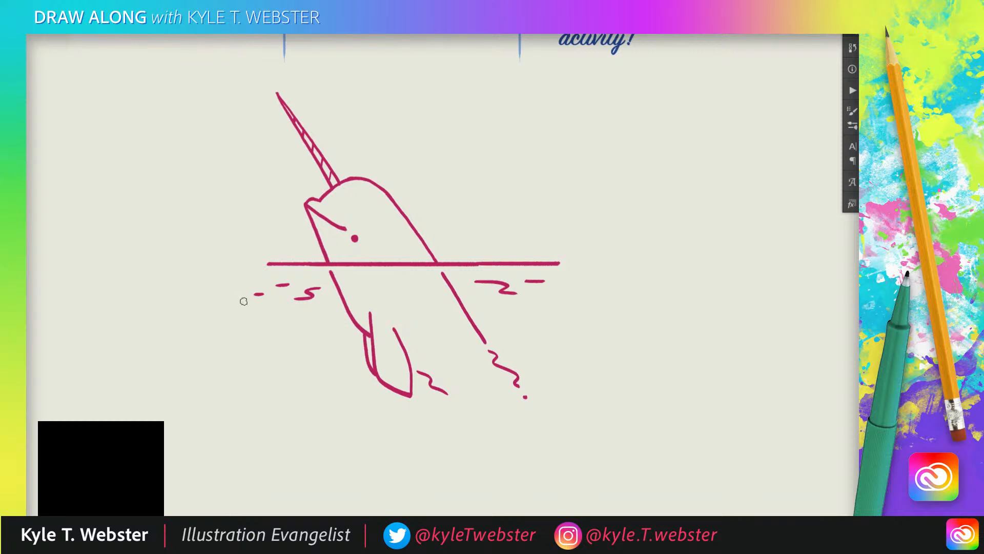
Move the finished narwhal drawing to the right side of the canvas.
left_click(287, 335, "alt")
left_click_drag(286, 334, 265, 345)
key("v")
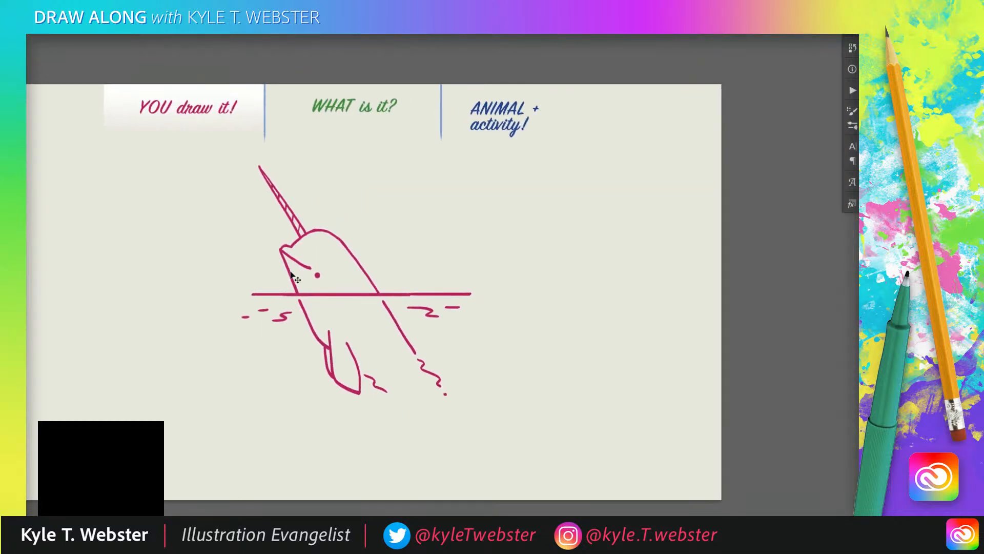
left_click_drag(294, 277, 524, 289)
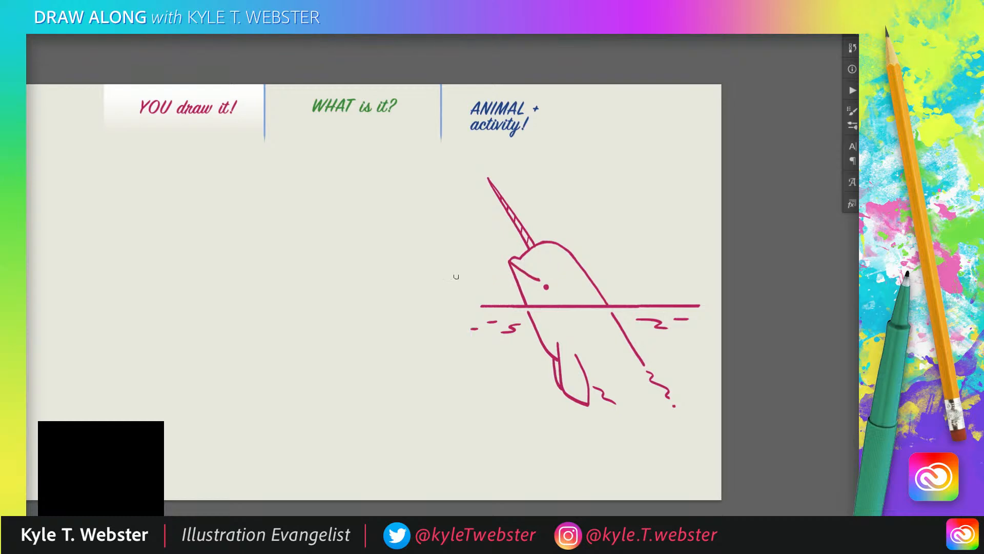
Draw a green horizontal line below the "WHAT is it?" heading with a short stroke rising outward from each end.
mouse_move(277, 309)
left_mouse_down()
mouse_move(332, 313)
mouse_move(384, 292)
left_mouse_up()
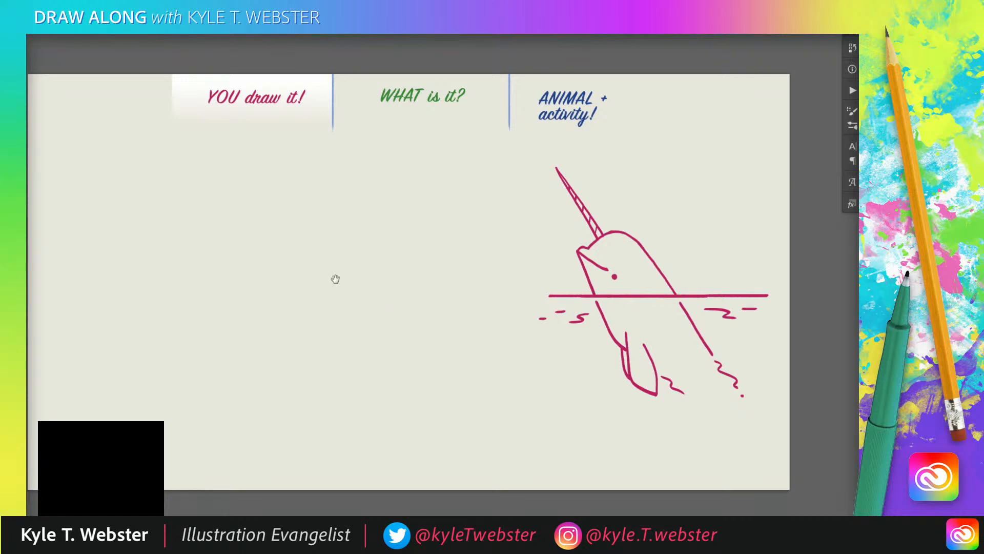
left_click_drag(335, 279, 356, 265)
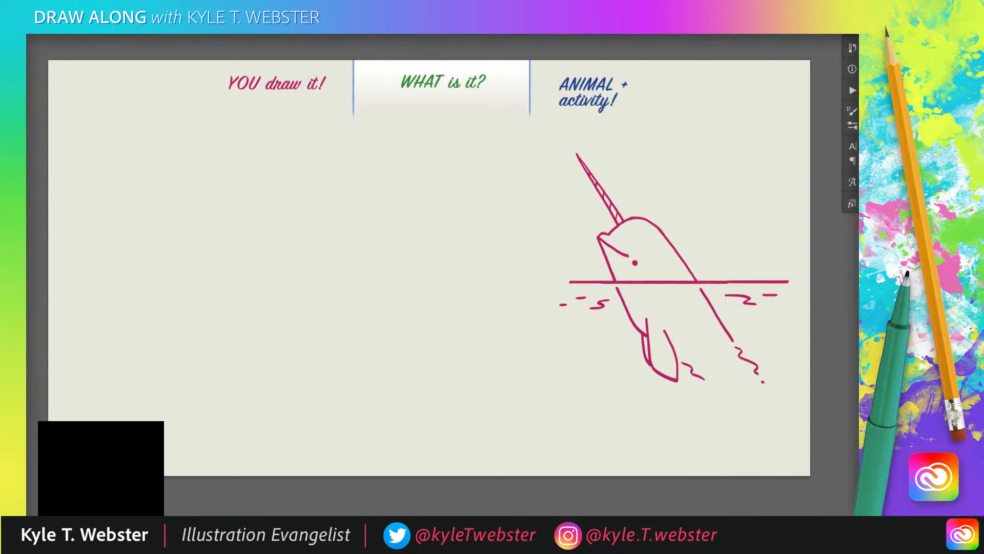
left_click(428, 111, "ctrl")
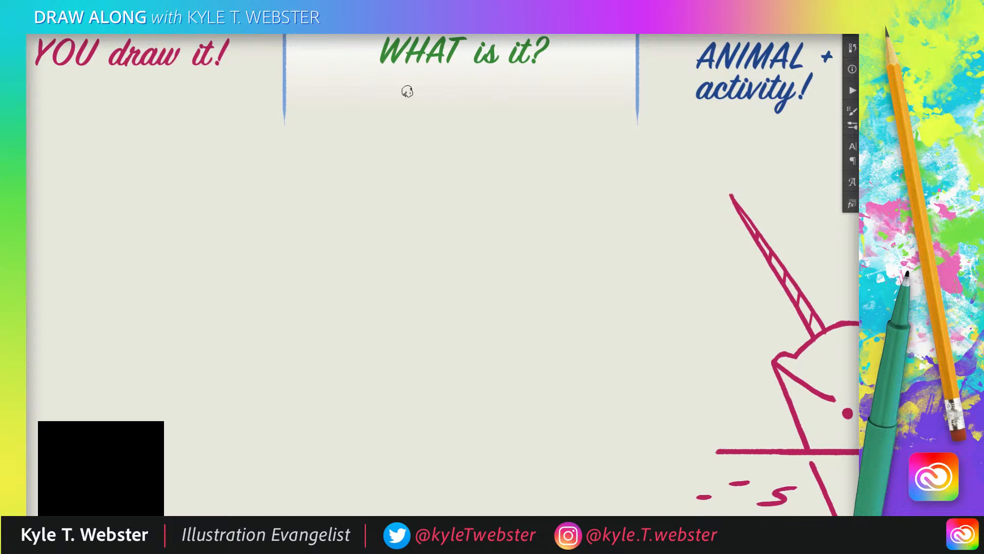
left_click(375, 315, "alt")
mouse_move(355, 301)
left_mouse_down()
mouse_move(370, 215)
mouse_move(355, 225)
left_mouse_up()
left_click_drag(416, 224, 436, 201)
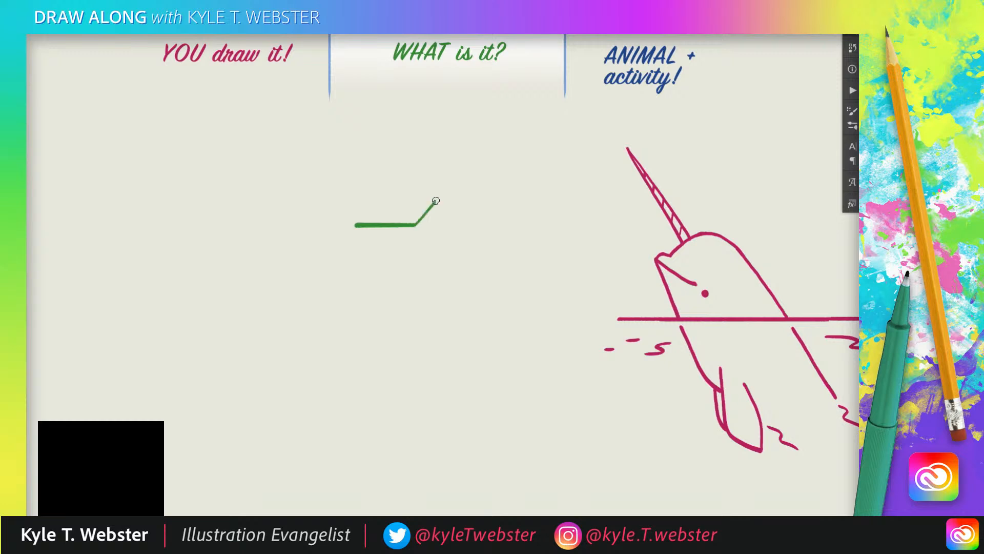
left_click_drag(355, 224, 334, 205)
Close the cat-like head with vertical sides and a curved bottom, and add two small eyes and a V-shaped nose.
left_click_drag(437, 200, 437, 286)
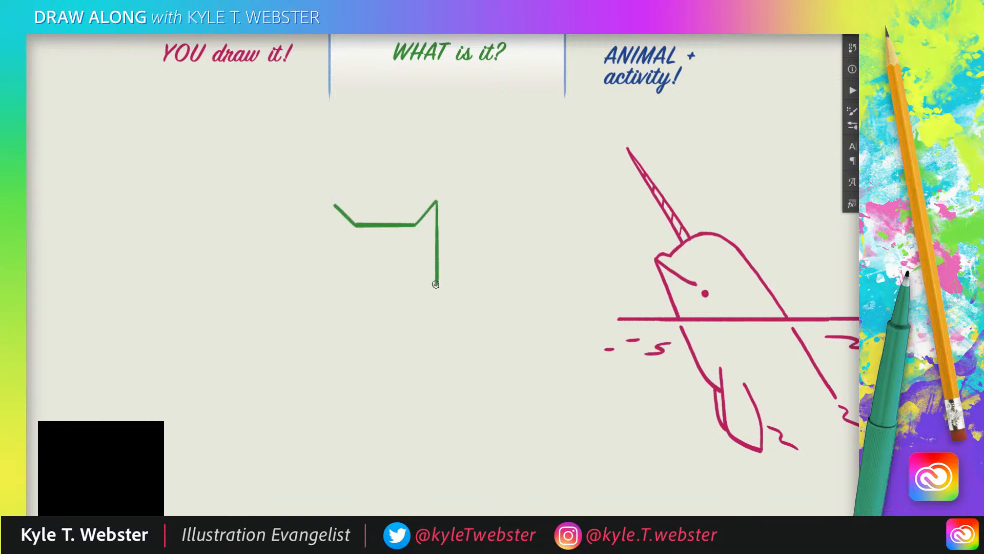
left_click_drag(334, 204, 335, 286)
left_click_drag(436, 285, 393, 307)
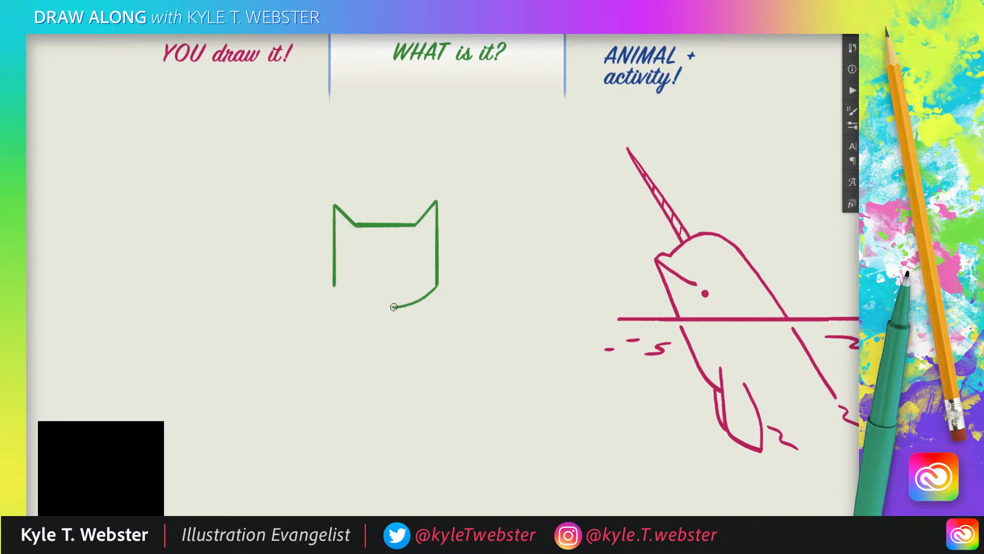
mouse_move(334, 285)
left_mouse_down()
mouse_move(356, 302)
mouse_move(394, 308)
left_mouse_up()
mouse_move(395, 268)
left_mouse_down()
mouse_move(375, 270)
mouse_move(410, 257)
mouse_move(362, 259)
left_mouse_up()
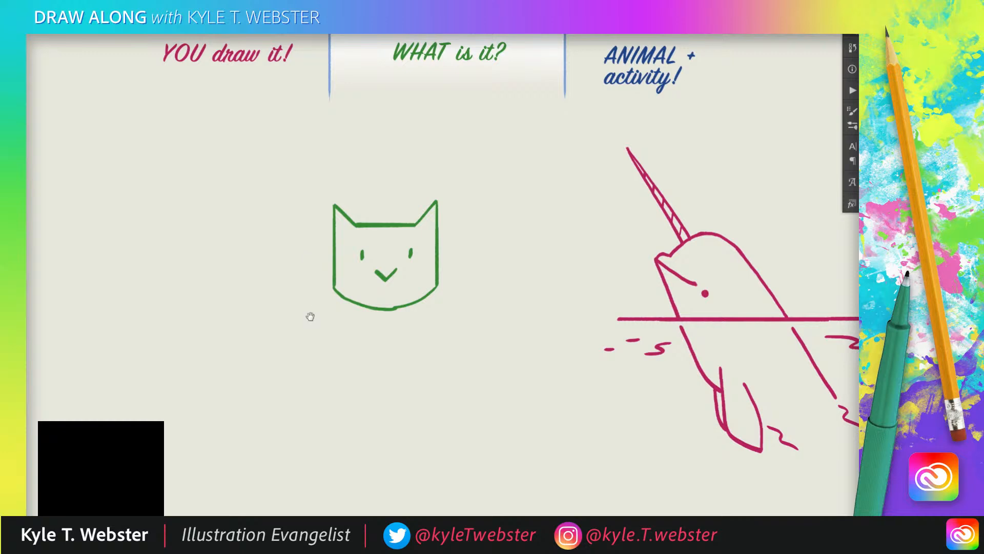
Select only the green head and rotate it 180 degrees so it stands upside down.
left_click_drag(309, 314, 384, 295)
left_click_drag(310, 275, 270, 284)
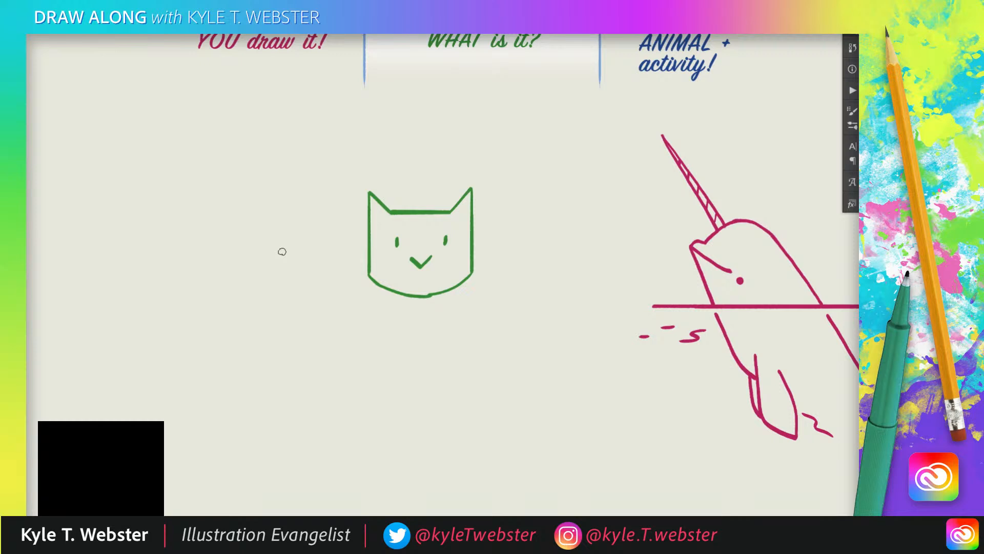
left_click_drag(250, 276, 235, 273)
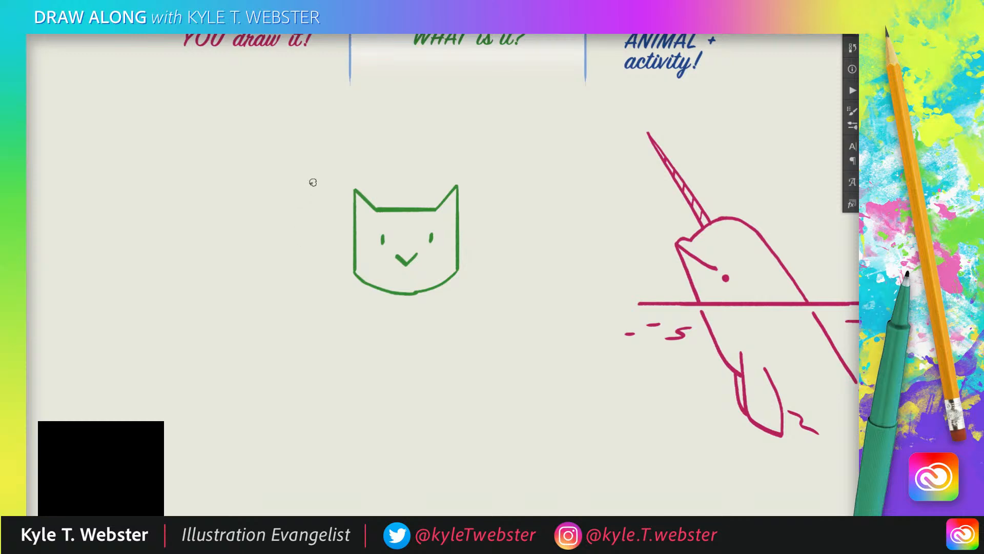
key("ctrl+a")
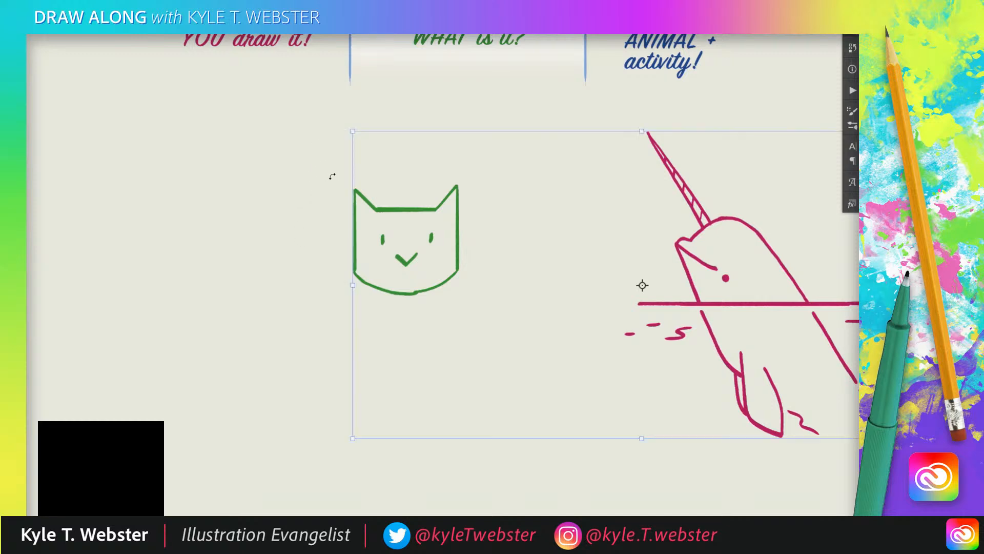
key("m")
left_click_drag(330, 161, 495, 326)
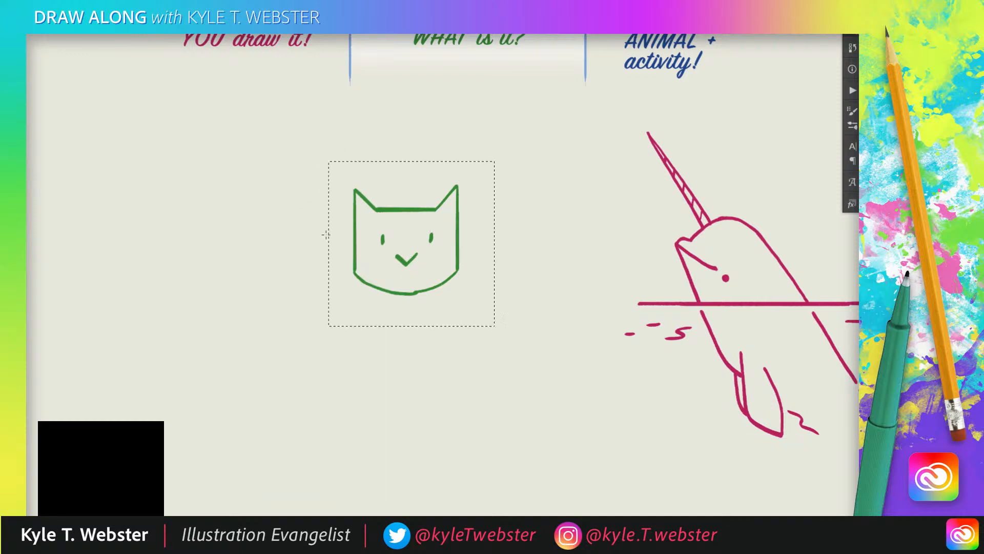
key("ctrl+t")
left_click_drag(316, 145, 509, 353)
key("Return")
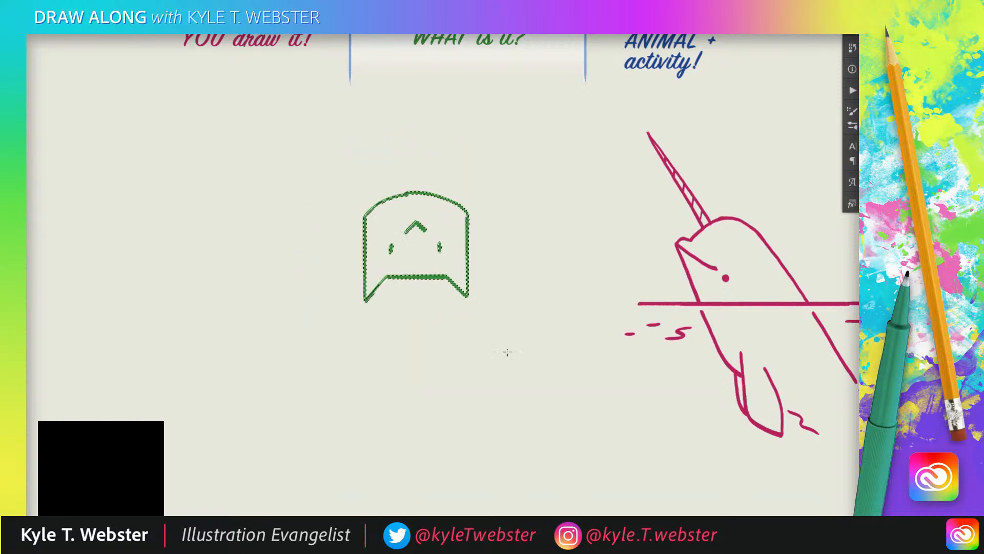
key("ctrl+d")
Extend the inverted V into a zigzag and draw two flaring nose strokes with short marks between the eyes.
key("b")
left_click(234, 221)
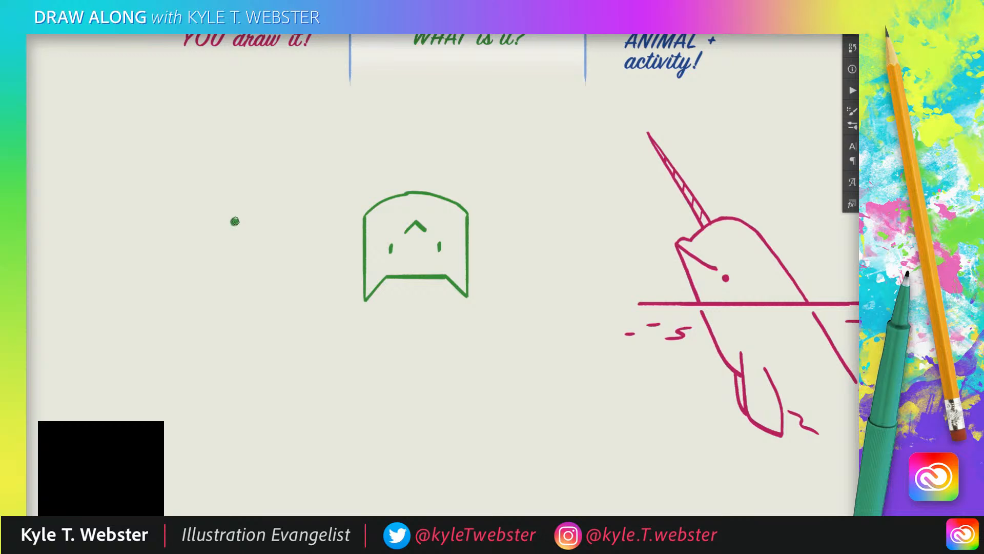
key("ctrl+z")
mouse_move(405, 232)
left_mouse_down()
mouse_move(389, 222)
mouse_move(378, 234)
mouse_move(441, 220)
mouse_move(452, 234)
mouse_move(431, 273)
mouse_move(402, 273)
mouse_move(420, 274)
left_mouse_up()
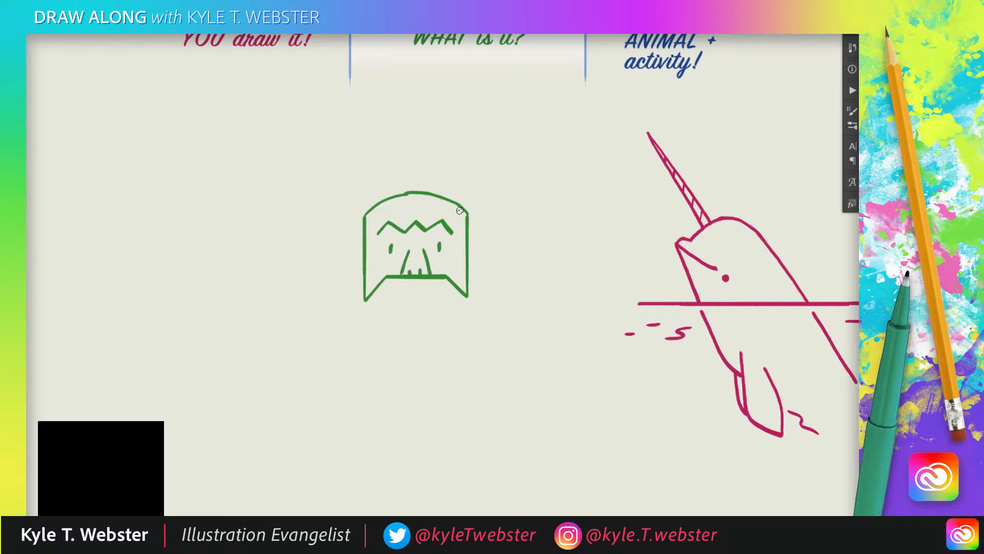
Draw a curved stroke sweeping outward from each upper corner of the green head.
left_click_drag(464, 211, 512, 228)
mouse_move(365, 214)
left_mouse_down()
mouse_move(339, 231)
mouse_move(317, 233)
left_mouse_up()
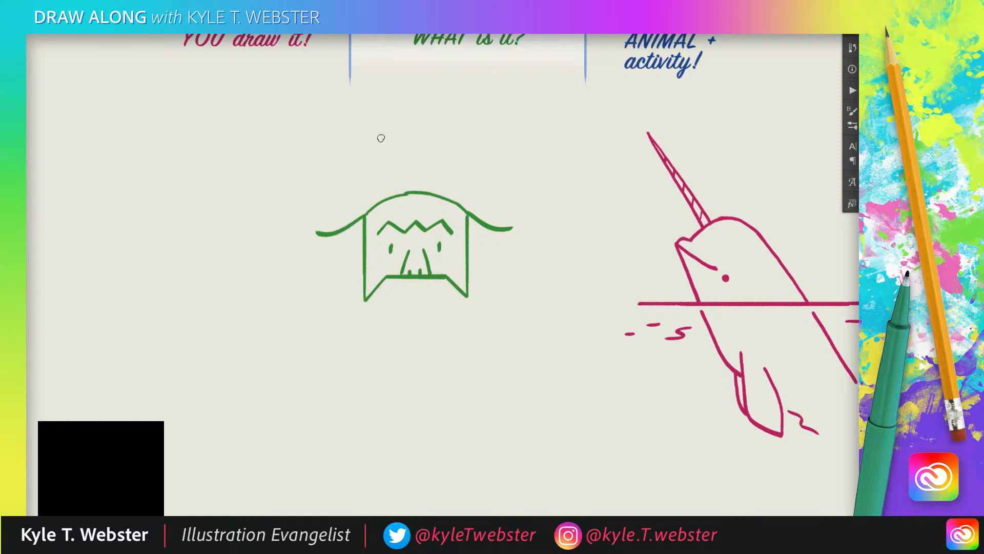
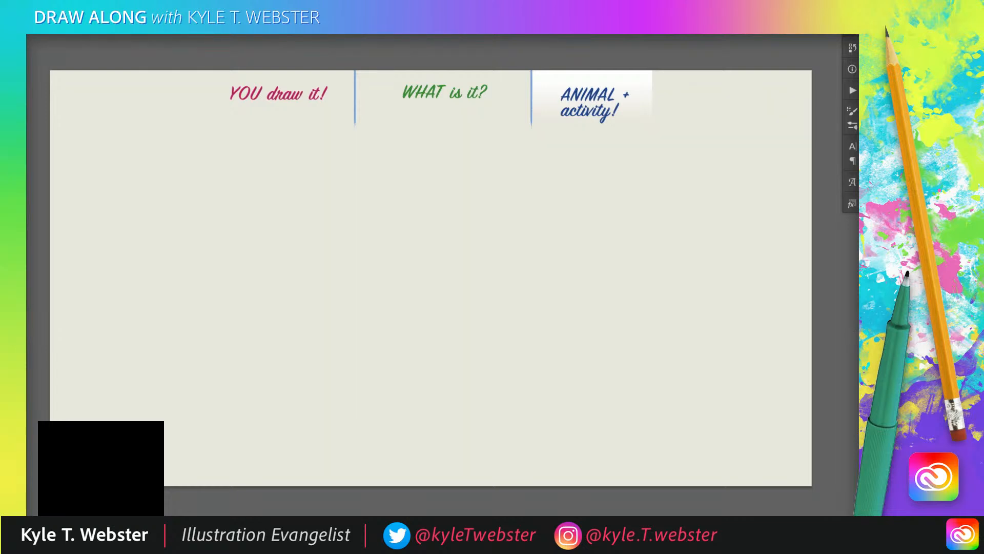
double_click(565, 80)
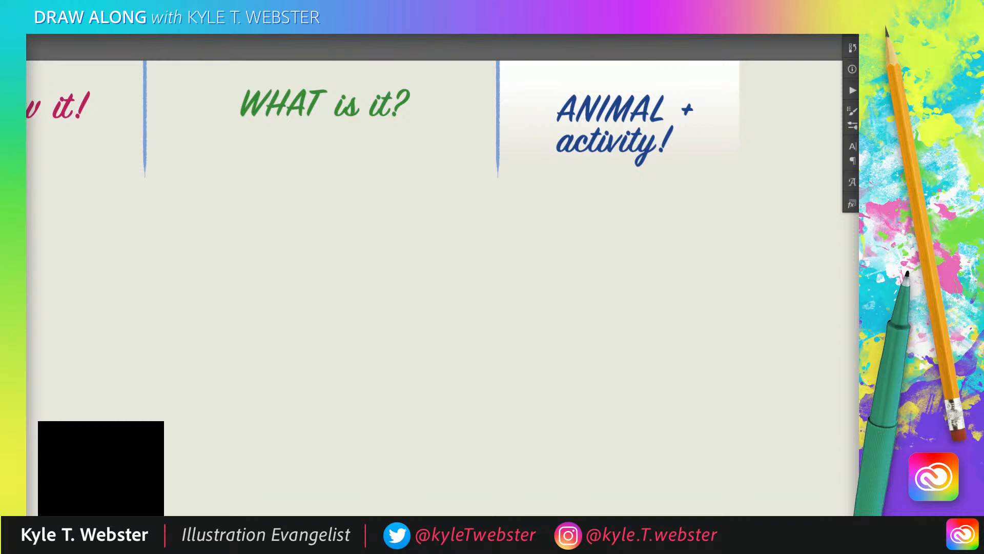
left_click(371, 308, "alt")
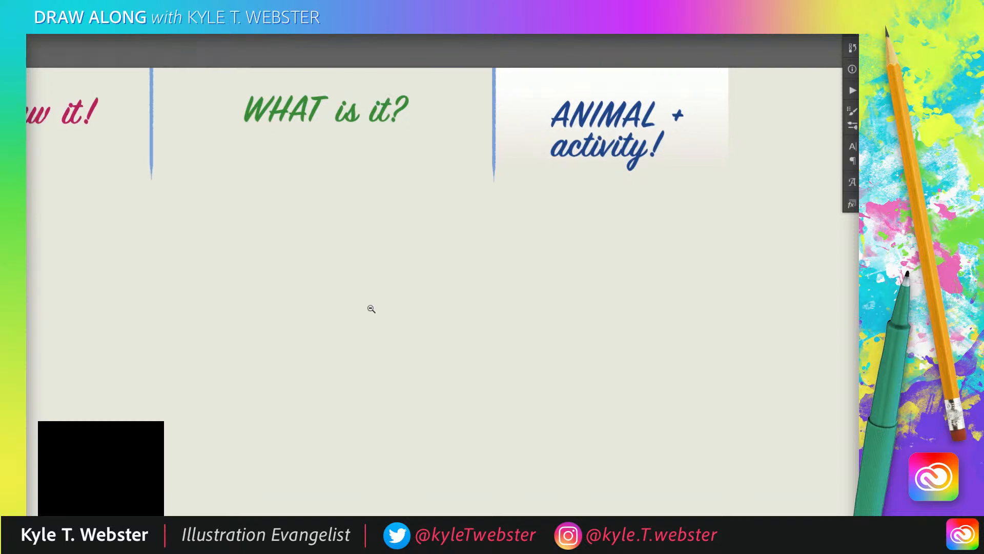
mouse_move(348, 325)
left_mouse_down()
mouse_move(393, 218)
mouse_move(439, 268)
mouse_move(402, 336)
mouse_move(299, 355)
mouse_move(280, 416)
left_mouse_up()
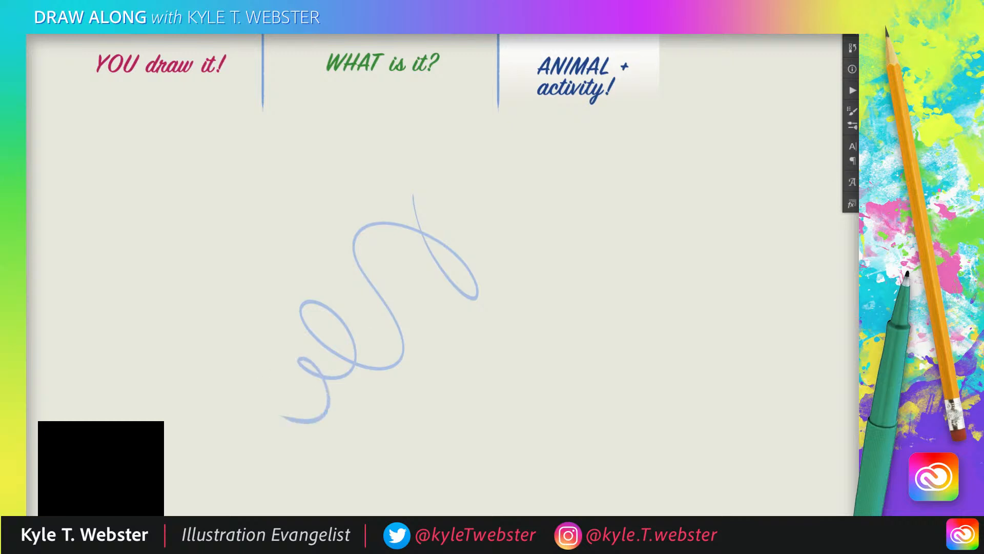
key("ctrl+z")
mouse_move(438, 162)
left_mouse_down()
mouse_move(501, 307)
mouse_move(444, 230)
mouse_move(283, 277)
mouse_move(283, 244)
mouse_move(392, 320)
mouse_move(277, 347)
mouse_move(376, 384)
mouse_move(287, 403)
left_mouse_up()
key("ctrl+z")
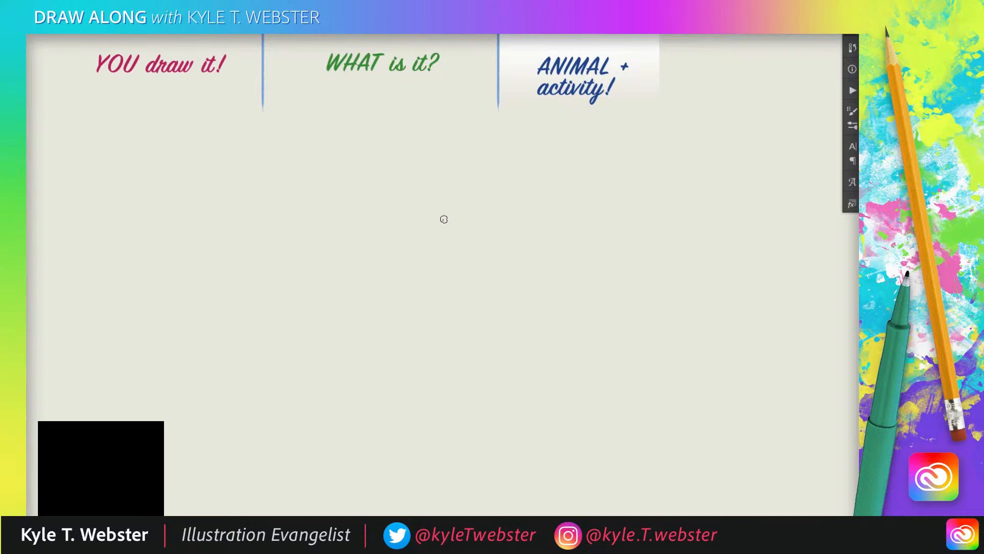
Sketch a rounded head in light blue with a small ear on each side and full cheeks tapering to the chin.
mouse_move(443, 211)
left_mouse_down()
mouse_move(382, 194)
mouse_move(341, 254)
mouse_move(454, 257)
left_mouse_up()
left_click_drag(445, 216, 458, 242)
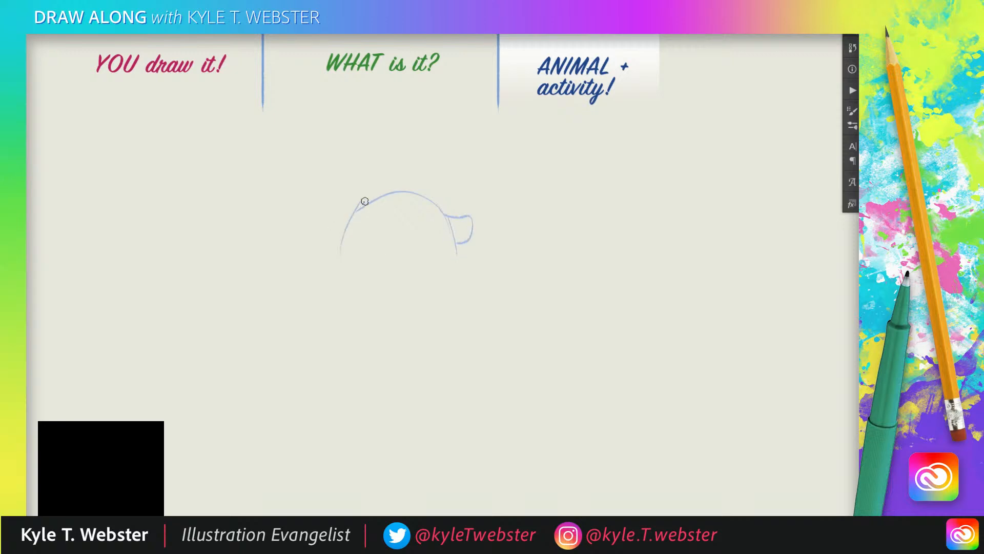
left_click_drag(362, 201, 334, 231)
left_click_drag(452, 226, 446, 241)
left_click_drag(353, 206, 344, 232)
mouse_move(453, 243)
left_mouse_down()
mouse_move(439, 305)
mouse_move(456, 285)
mouse_move(383, 306)
mouse_move(359, 301)
left_mouse_up()
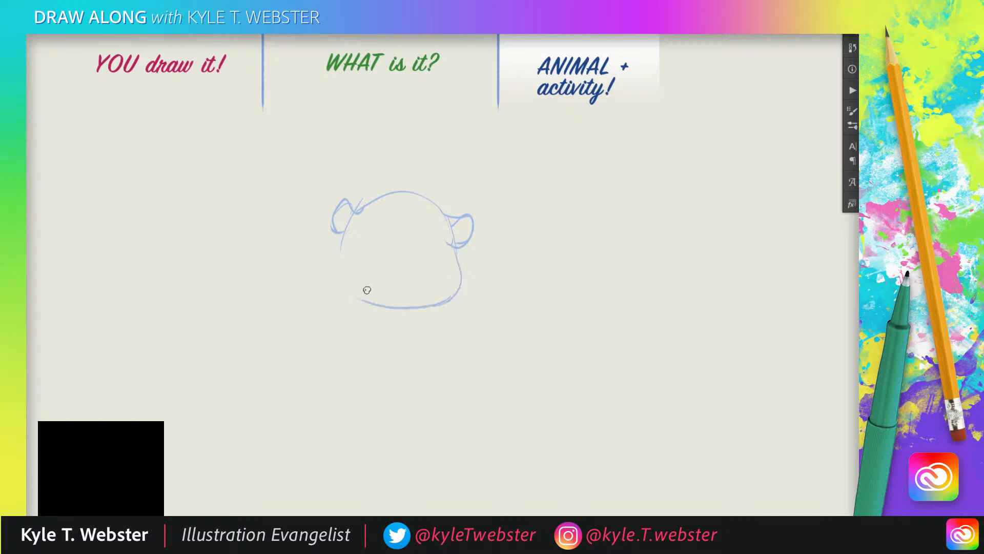
left_click_drag(338, 242, 331, 277)
Draw two large slanted eye patches with tiny pupils and a short pointed muzzle at the base of the head.
mouse_move(451, 281)
left_mouse_down()
mouse_move(436, 254)
mouse_move(410, 267)
mouse_move(417, 291)
mouse_move(379, 255)
mouse_move(351, 256)
mouse_move(371, 285)
left_mouse_up()
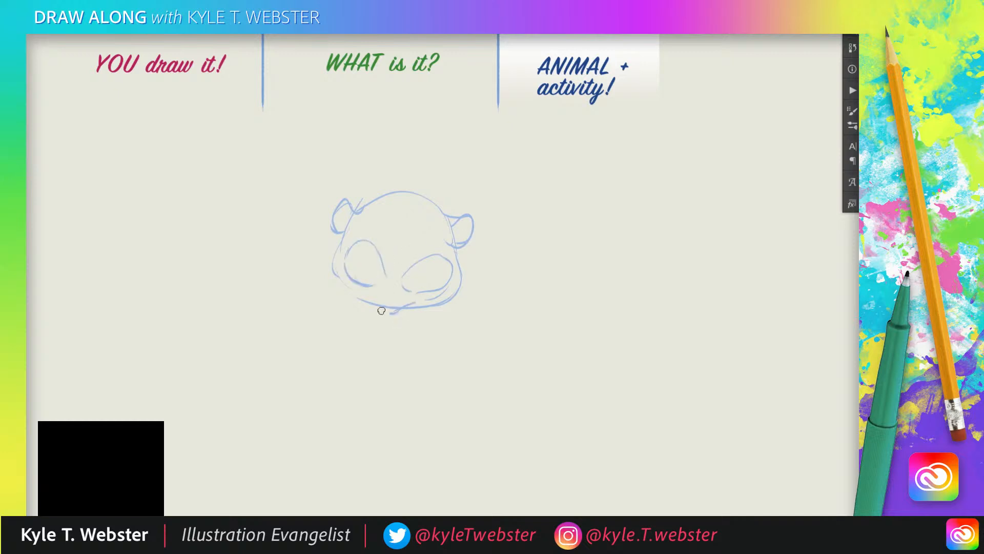
mouse_move(373, 296)
left_mouse_down()
mouse_move(392, 317)
mouse_move(422, 308)
mouse_move(361, 300)
left_mouse_up()
left_click_drag(423, 285, 426, 281)
left_click_drag(362, 274, 369, 279)
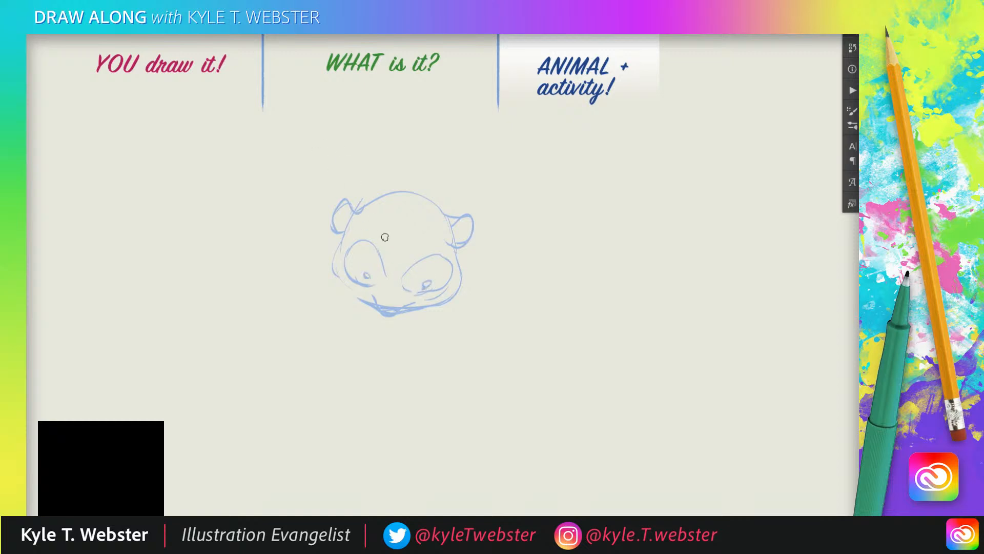
Replace the outer ears with smaller rounded ears set higher on the head, and strengthen the upper head contour.
mouse_move(452, 216)
left_mouse_down()
mouse_move(470, 212)
mouse_move(400, 189)
mouse_move(359, 209)
left_mouse_up()
mouse_move(454, 250)
left_mouse_down()
mouse_move(424, 199)
mouse_move(375, 207)
mouse_move(339, 242)
left_mouse_up()
mouse_move(365, 206)
left_mouse_down()
mouse_move(350, 198)
mouse_move(368, 208)
left_mouse_up()
mouse_move(375, 205)
left_mouse_down()
mouse_move(366, 194)
mouse_move(359, 201)
mouse_move(368, 206)
left_mouse_up()
mouse_move(450, 193)
left_mouse_down()
mouse_move(453, 214)
mouse_move(421, 200)
mouse_move(445, 226)
mouse_move(414, 309)
left_mouse_up()
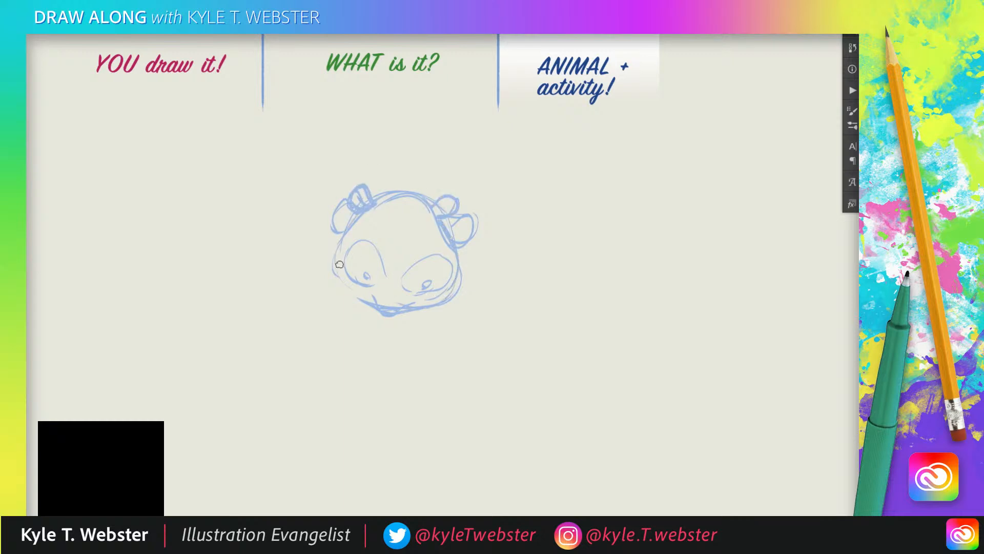
key("e")
left_click_drag(339, 208, 336, 228)
mouse_move(456, 227)
left_mouse_down()
mouse_move(464, 245)
mouse_move(473, 219)
left_mouse_up()
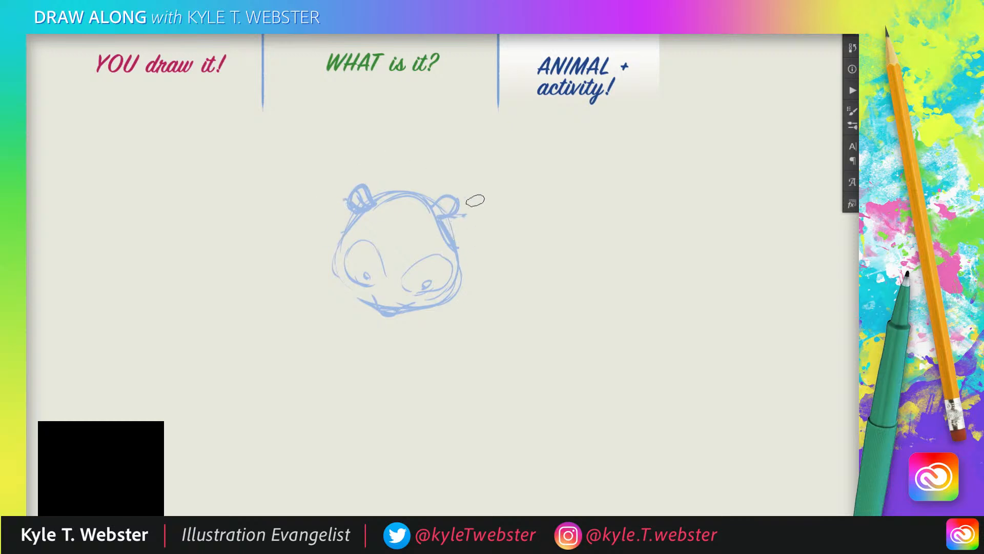
Fill the eye patches and ears with solid blue and reshape the muzzle and cheeks into a panda face.
key("b")
mouse_move(409, 286)
left_mouse_down()
mouse_move(372, 281)
mouse_move(427, 283)
mouse_move(372, 267)
mouse_move(447, 274)
mouse_move(417, 274)
mouse_move(436, 258)
mouse_move(405, 284)
mouse_move(441, 263)
mouse_move(368, 271)
mouse_move(367, 249)
mouse_move(369, 280)
mouse_move(365, 249)
left_mouse_up()
key("e")
key("b")
key("e")
mouse_move(403, 309)
left_mouse_down()
mouse_move(384, 302)
mouse_move(423, 308)
mouse_move(399, 322)
mouse_move(369, 307)
mouse_move(400, 313)
mouse_move(334, 272)
mouse_move(337, 249)
left_mouse_up()
key("b")
left_click_drag(437, 217, 440, 208)
mouse_move(365, 195)
left_mouse_down()
mouse_move(367, 203)
mouse_move(362, 191)
left_mouse_up()
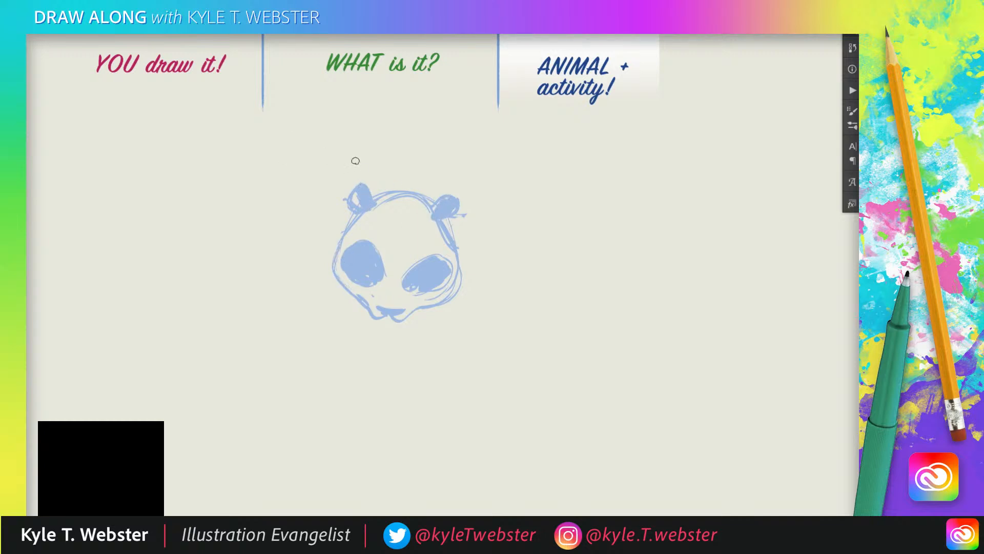
Draw the rounded shoulder and bent, puffy sleeve of the panda's lowered arm beneath the head.
left_click_drag(304, 246, 311, 231)
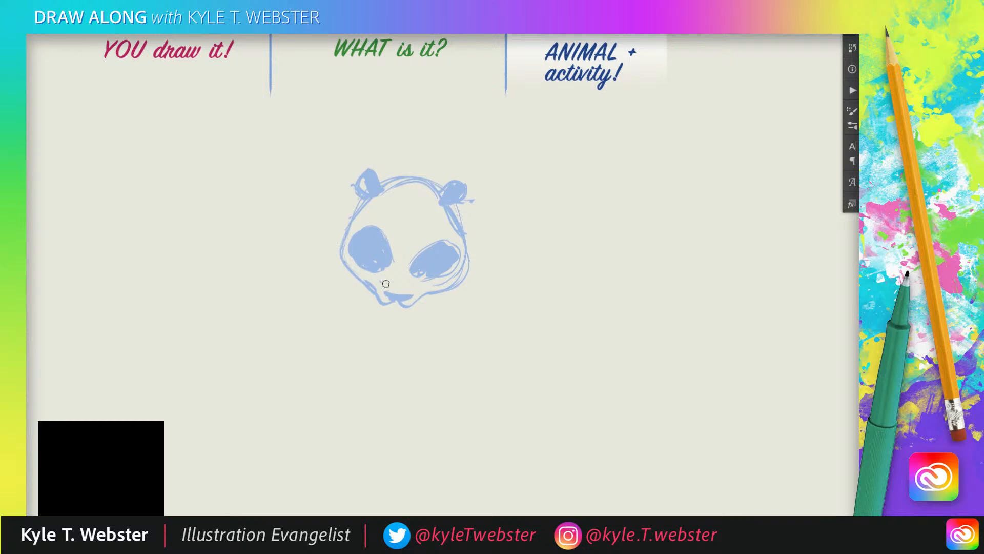
mouse_move(465, 282)
left_mouse_down()
mouse_move(455, 379)
mouse_move(468, 381)
mouse_move(425, 367)
mouse_move(415, 383)
mouse_move(443, 388)
mouse_move(489, 305)
mouse_move(502, 308)
mouse_move(472, 264)
left_mouse_up()
mouse_move(470, 346)
left_mouse_down()
mouse_move(429, 364)
mouse_move(418, 333)
mouse_move(444, 320)
mouse_move(439, 310)
mouse_move(465, 304)
left_mouse_up()
left_click_drag(453, 293, 479, 284)
left_click_drag(430, 306, 424, 309)
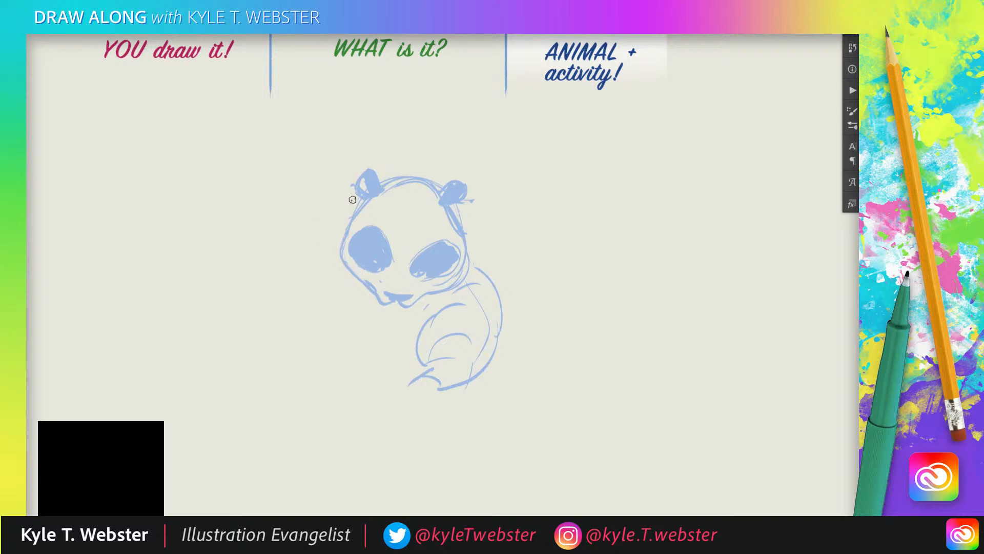
Erase the ear on the left side of the panda's head and draw a headphone cup with a curved headband there.
key("e")
mouse_move(368, 180)
left_mouse_down()
mouse_move(350, 211)
mouse_move(370, 171)
mouse_move(343, 205)
left_mouse_up()
key("b")
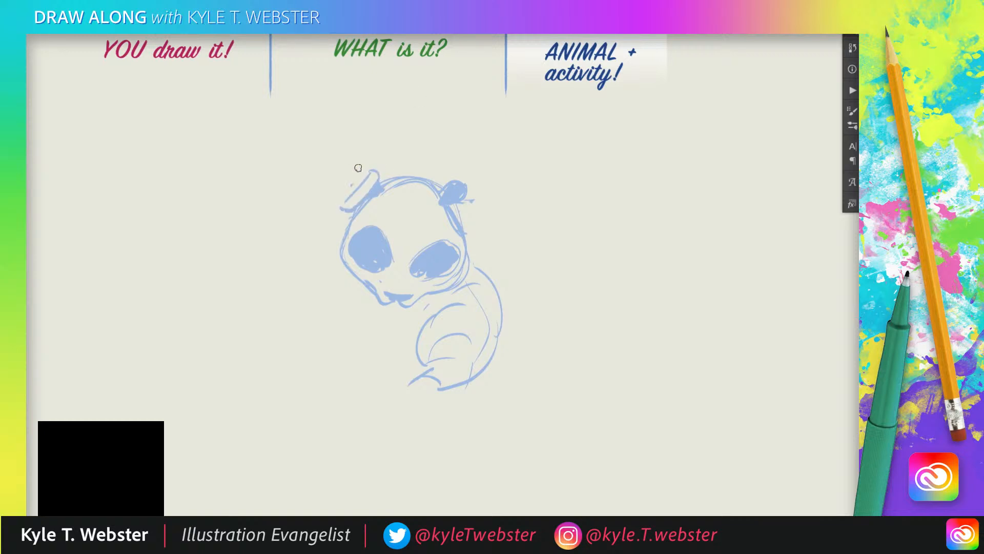
left_click_drag(359, 168, 344, 204)
mouse_move(376, 167)
left_mouse_down()
mouse_move(412, 143)
mouse_move(430, 179)
mouse_move(416, 152)
mouse_move(427, 178)
left_mouse_up()
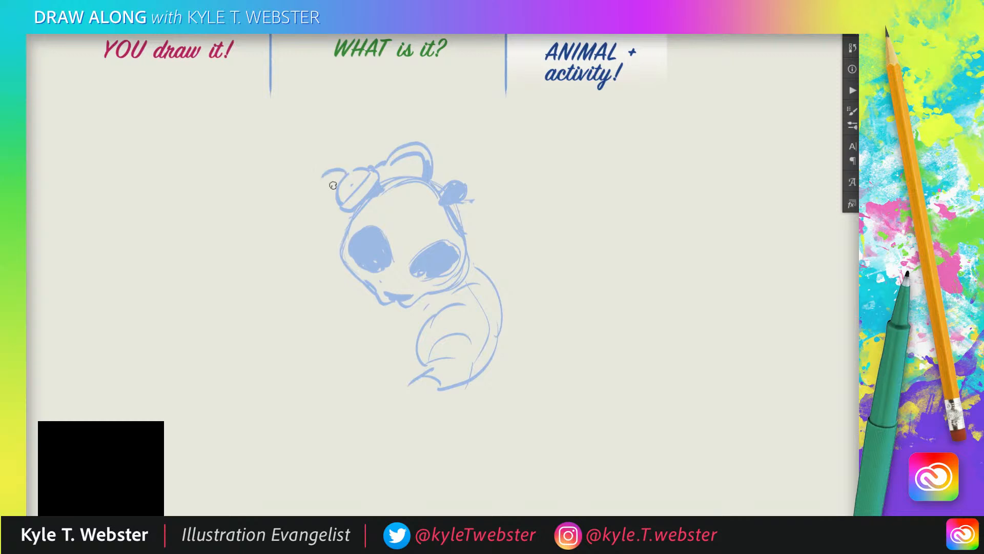
Draw the panda's raised arm in a puffy sleeve, with its hand holding the headphone cup.
mouse_move(341, 173)
left_mouse_down()
mouse_move(324, 173)
mouse_move(323, 205)
mouse_move(337, 190)
mouse_move(327, 219)
mouse_move(317, 201)
mouse_move(329, 187)
mouse_move(308, 212)
mouse_move(314, 200)
mouse_move(330, 221)
mouse_move(305, 217)
mouse_move(263, 257)
mouse_move(320, 313)
left_mouse_up()
mouse_move(329, 241)
left_mouse_down()
mouse_move(307, 279)
mouse_move(326, 248)
mouse_move(333, 259)
mouse_move(345, 238)
left_mouse_up()
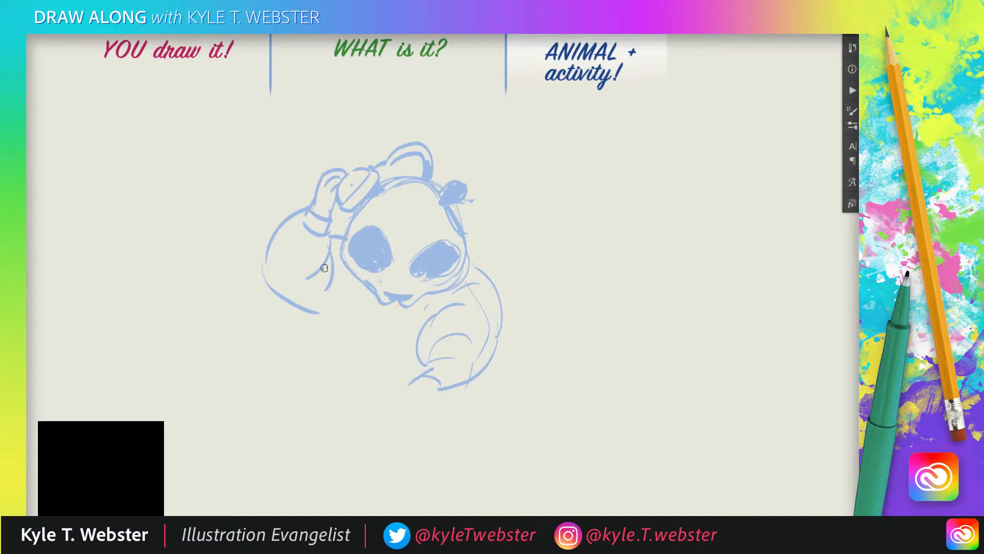
left_click(323, 321)
Draw the hand of the lowered arm reaching onto a round turntable with a center spindle and a thick rim.
mouse_move(409, 382)
left_mouse_down()
mouse_move(386, 402)
mouse_move(415, 412)
left_mouse_up()
left_click(365, 409)
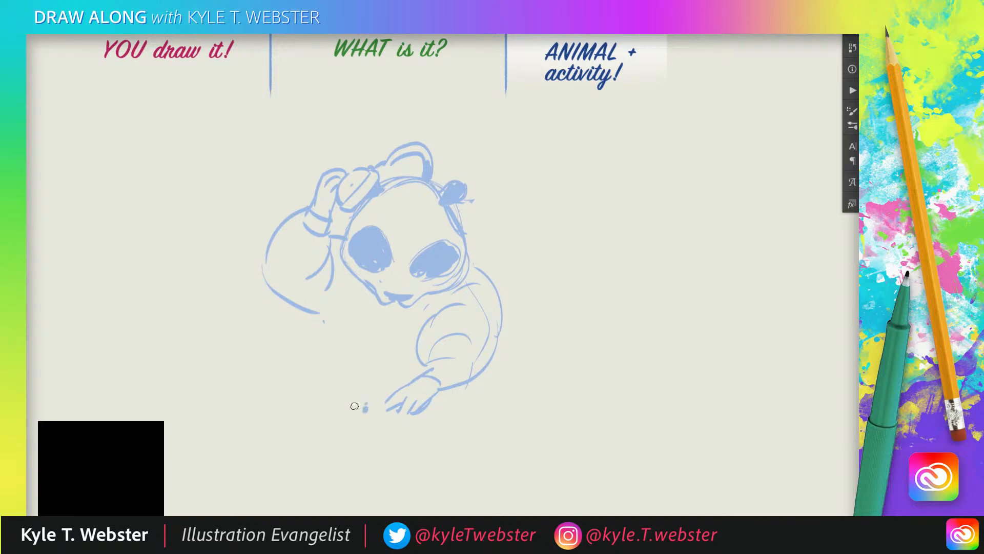
mouse_move(350, 406)
left_mouse_down()
mouse_move(326, 418)
mouse_move(421, 417)
left_mouse_up()
mouse_move(312, 418)
left_mouse_down()
mouse_move(347, 429)
mouse_move(421, 421)
left_mouse_up()
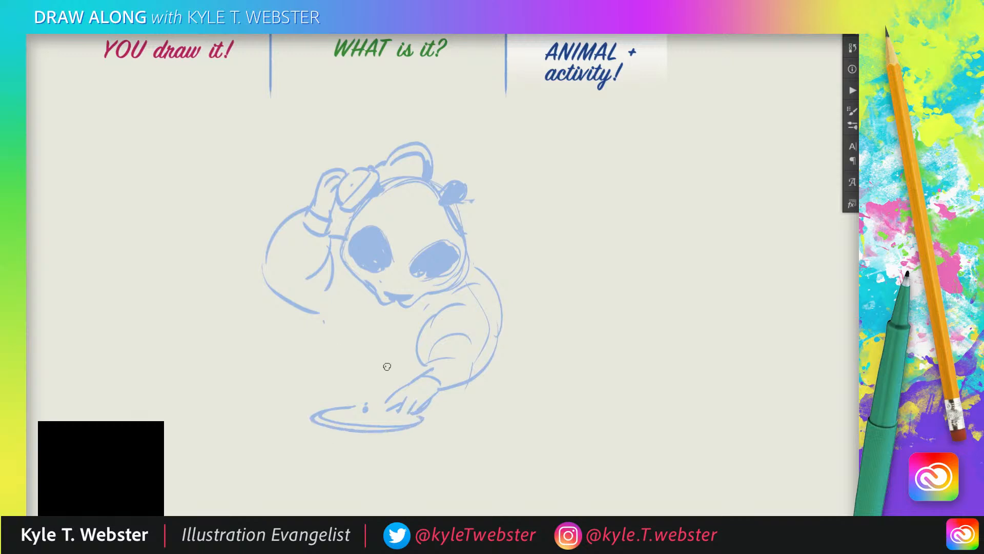
mouse_move(423, 417)
left_mouse_down()
mouse_move(424, 433)
mouse_move(311, 435)
left_mouse_up()
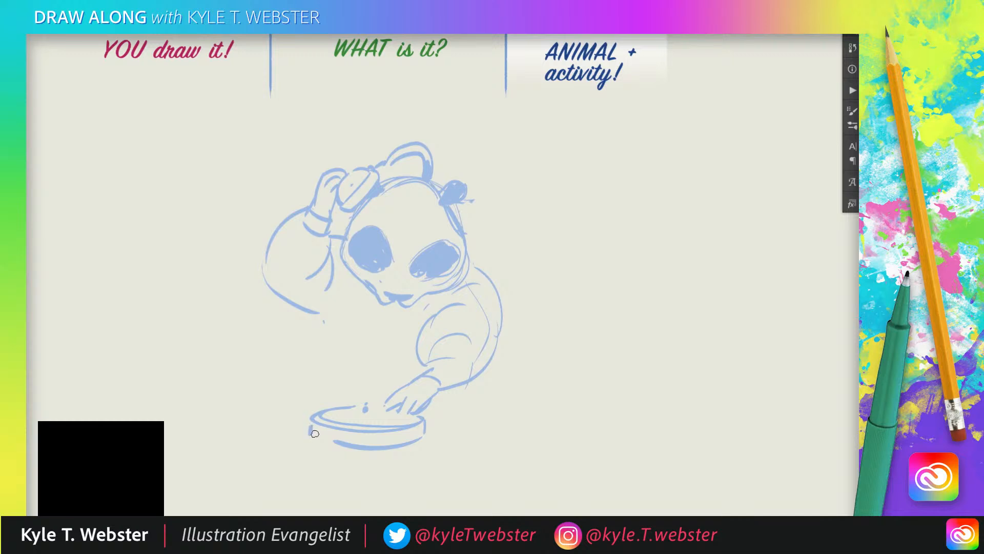
Draw the panda's jacket torso with a front opening and waistband, and add a tabletop line behind the turntable.
mouse_move(331, 305)
left_mouse_down()
mouse_move(323, 294)
mouse_move(330, 346)
mouse_move(360, 357)
left_mouse_up()
mouse_move(389, 297)
left_mouse_down()
mouse_move(388, 363)
mouse_move(396, 353)
mouse_move(360, 362)
left_mouse_up()
mouse_move(342, 355)
left_mouse_down()
mouse_move(345, 369)
mouse_move(385, 374)
mouse_move(335, 376)
left_mouse_up()
mouse_move(460, 371)
left_mouse_down()
mouse_move(460, 384)
mouse_move(291, 377)
left_mouse_up()
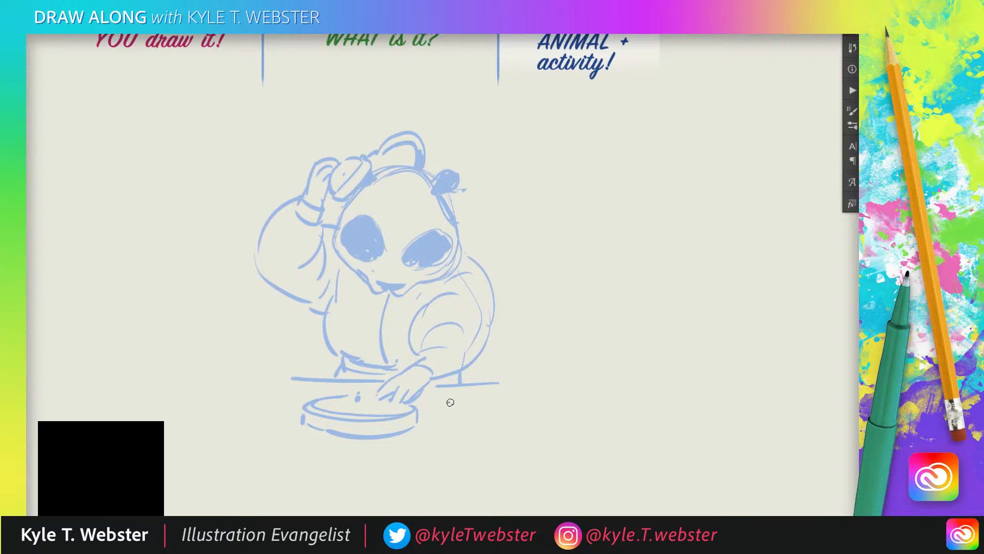
Draw a small mixer box with a row of faders to the right of the turntable.
left_click_drag(489, 399, 431, 404)
left_click_drag(430, 411, 431, 428)
key("ctrl+z")
mouse_move(491, 399)
left_mouse_down()
mouse_move(506, 430)
mouse_move(440, 433)
mouse_move(455, 424)
left_mouse_up()
mouse_move(466, 411)
left_mouse_down()
mouse_move(468, 424)
mouse_move(493, 423)
left_mouse_up()
left_click_drag(490, 415, 480, 418)
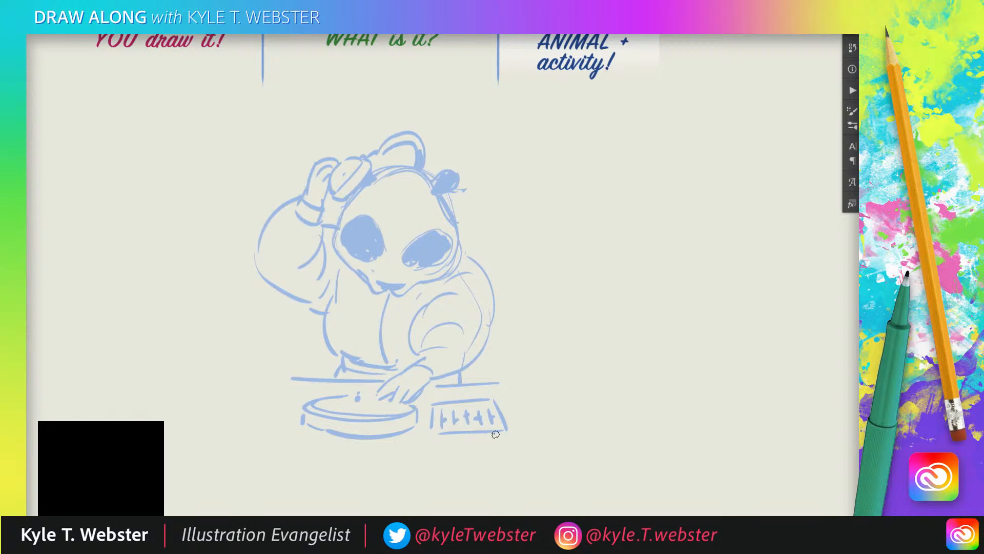
left_click_drag(504, 435, 439, 438)
left_click_drag(486, 396, 429, 402)
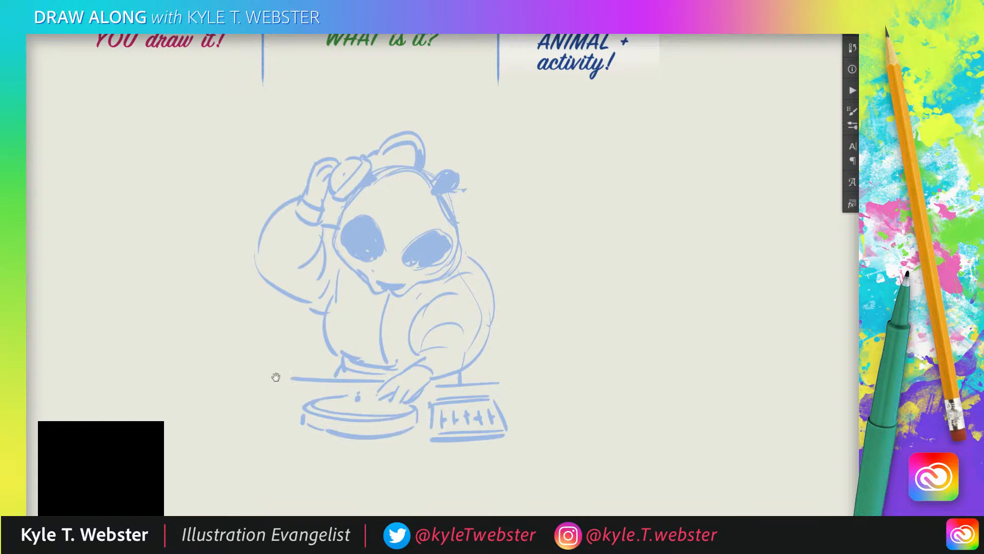
Draw a stack of upright records left of the turntable and erase the table line crossing the front sleeve.
left_click_drag(285, 364, 293, 343)
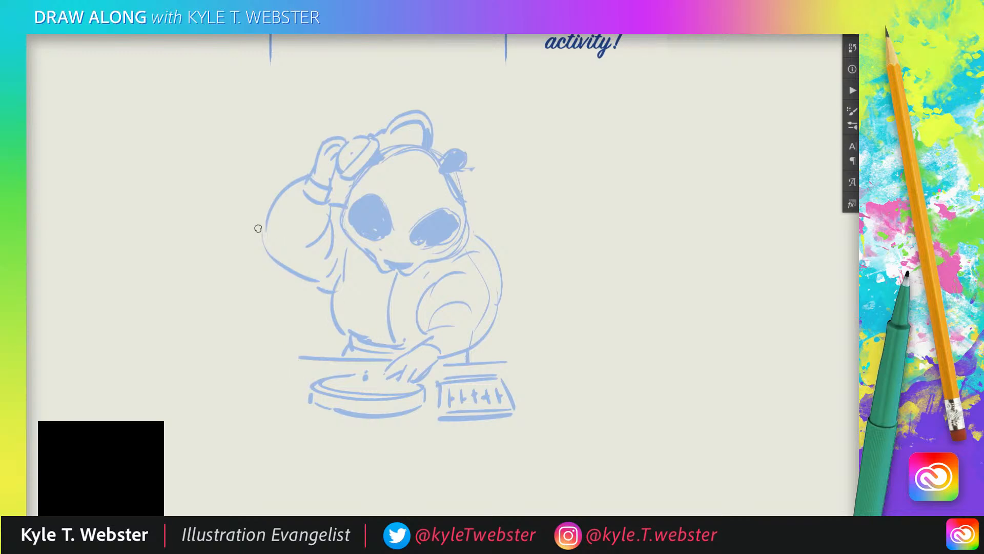
left_click_drag(309, 359, 258, 360)
left_click_drag(290, 390, 276, 416)
mouse_move(292, 388)
left_mouse_down()
mouse_move(280, 411)
mouse_move(278, 307)
mouse_move(264, 307)
mouse_move(275, 408)
left_mouse_up()
mouse_move(256, 310)
left_mouse_down()
mouse_move(275, 409)
mouse_move(250, 313)
mouse_move(260, 407)
mouse_move(245, 341)
mouse_move(255, 408)
left_mouse_up()
mouse_move(237, 311)
left_mouse_down()
mouse_move(251, 406)
mouse_move(237, 406)
left_mouse_up()
left_click_drag(219, 312, 232, 402)
left_click_drag(214, 312, 231, 412)
key("e")
left_click_drag(271, 350, 277, 361)
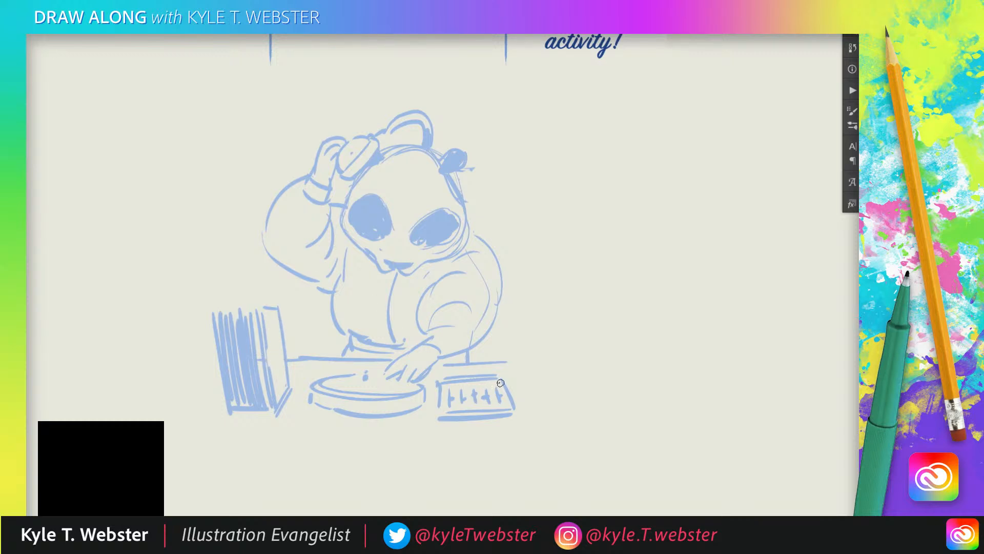
Add details: quilted jacket seams, a wrist cuff, light pupils in the eye patches and a top edge on the record stack.
left_click_drag(500, 383, 452, 384)
left_click_drag(385, 319, 338, 310)
mouse_move(387, 287)
left_mouse_down()
mouse_move(350, 278)
mouse_move(427, 287)
mouse_move(416, 316)
mouse_move(445, 358)
mouse_move(493, 299)
left_mouse_up()
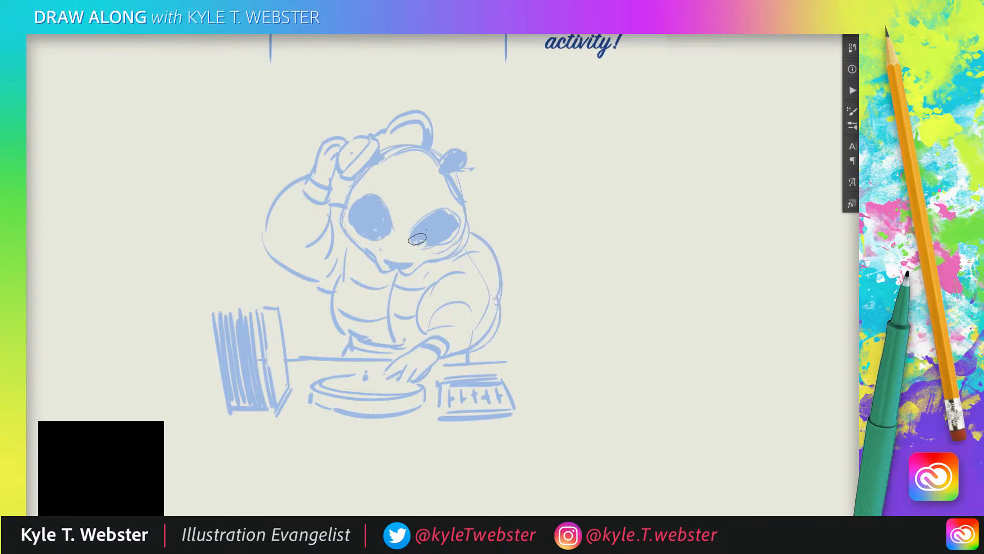
left_click_drag(382, 238, 377, 231)
left_click_drag(277, 307, 229, 311)
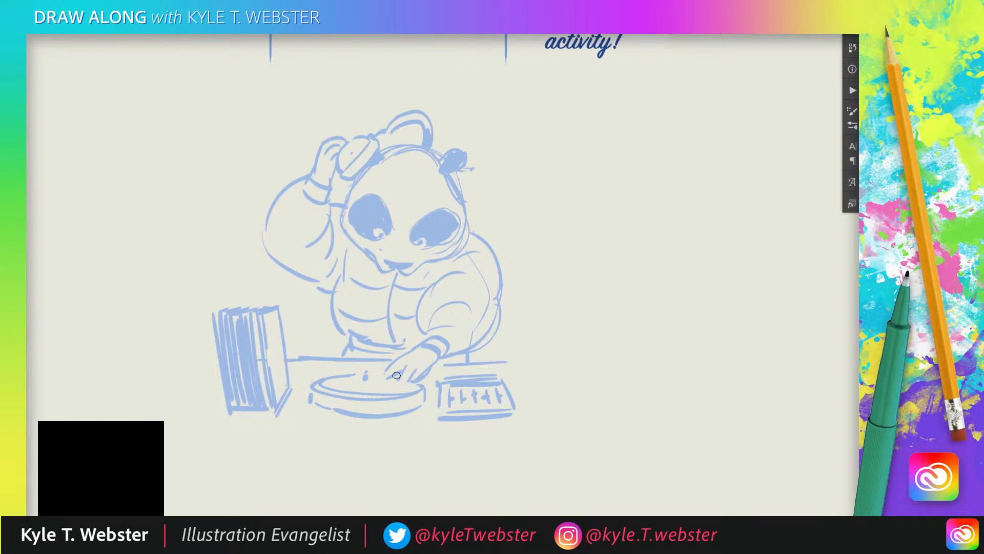
Erase the mixer and draw a second round turntable with a thick rim in its place.
mouse_move(495, 379)
left_mouse_down()
mouse_move(469, 415)
mouse_move(438, 414)
mouse_move(439, 382)
left_mouse_up()
key("b")
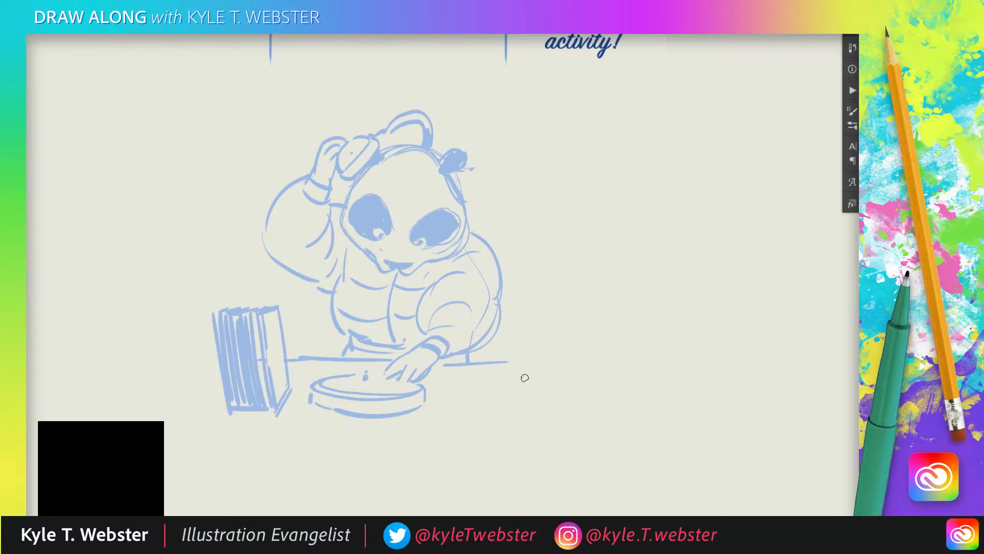
mouse_move(524, 378)
left_mouse_down()
mouse_move(437, 377)
mouse_move(530, 384)
mouse_move(512, 371)
mouse_move(535, 381)
left_mouse_up()
left_click_drag(431, 382, 430, 403)
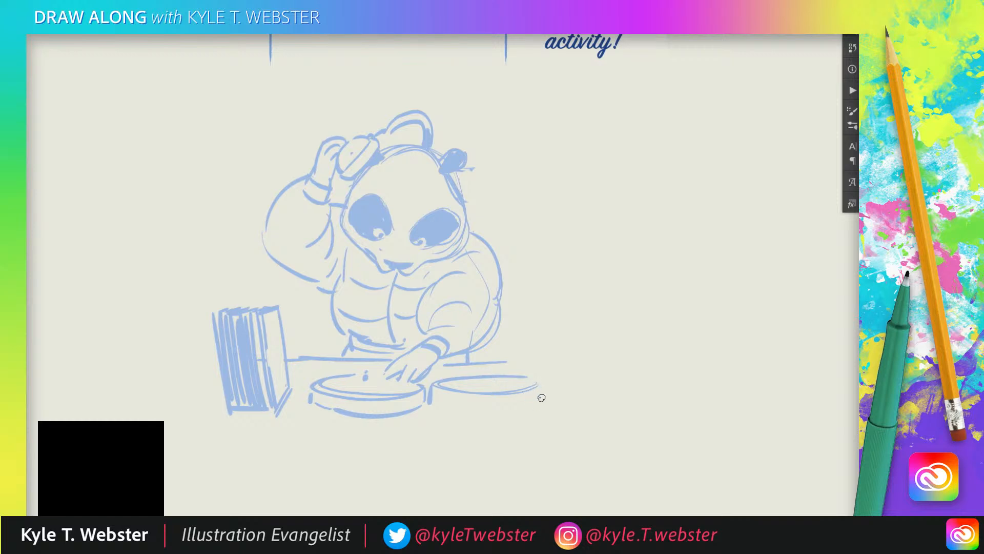
left_click_drag(538, 382, 542, 405)
mouse_move(435, 402)
left_mouse_down()
mouse_move(532, 406)
mouse_move(461, 418)
left_mouse_up()
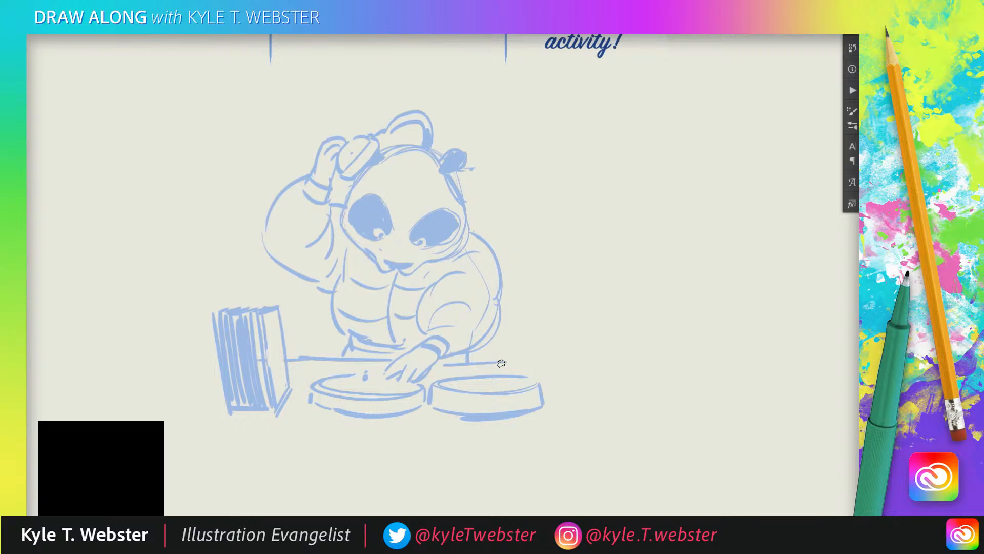
Extend the tabletop line past the second turntable and draw the table's front edge beneath both turntables.
left_click_drag(506, 362, 546, 362)
mouse_move(546, 395)
left_mouse_down()
mouse_move(556, 404)
mouse_move(321, 415)
left_mouse_up()
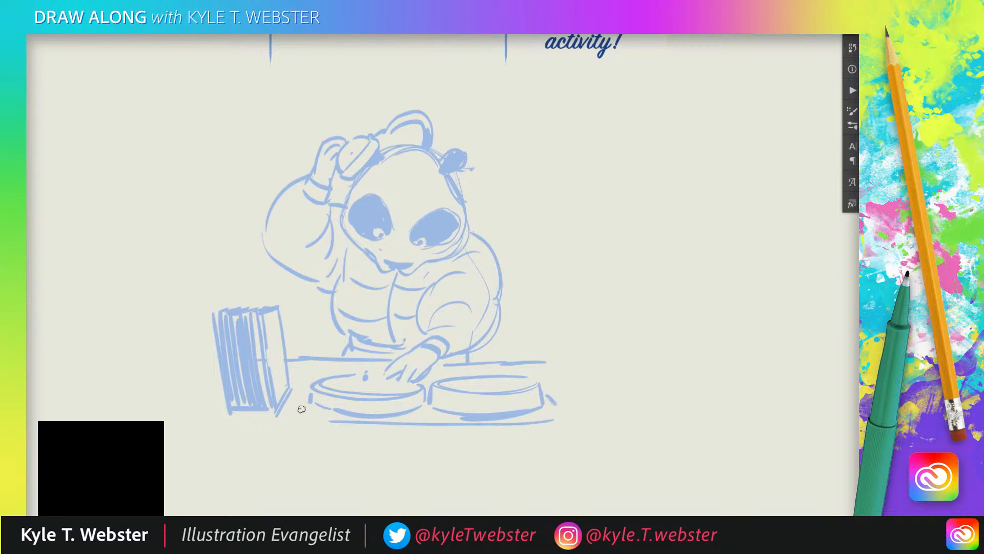
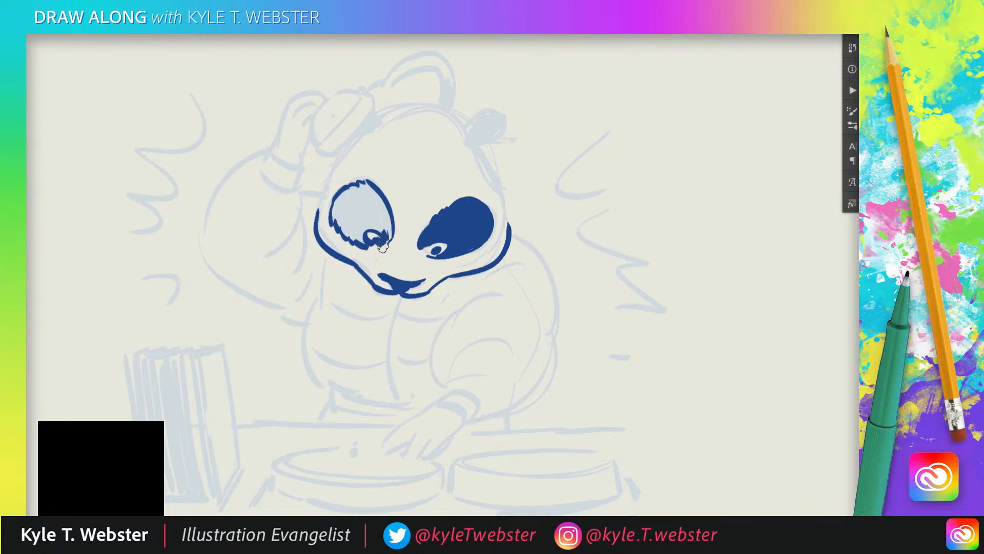
Fill the panda's left eye patch solid blue around a light pupil, and ink the muzzle marks and the head outline.
left_click_drag(364, 227, 366, 244)
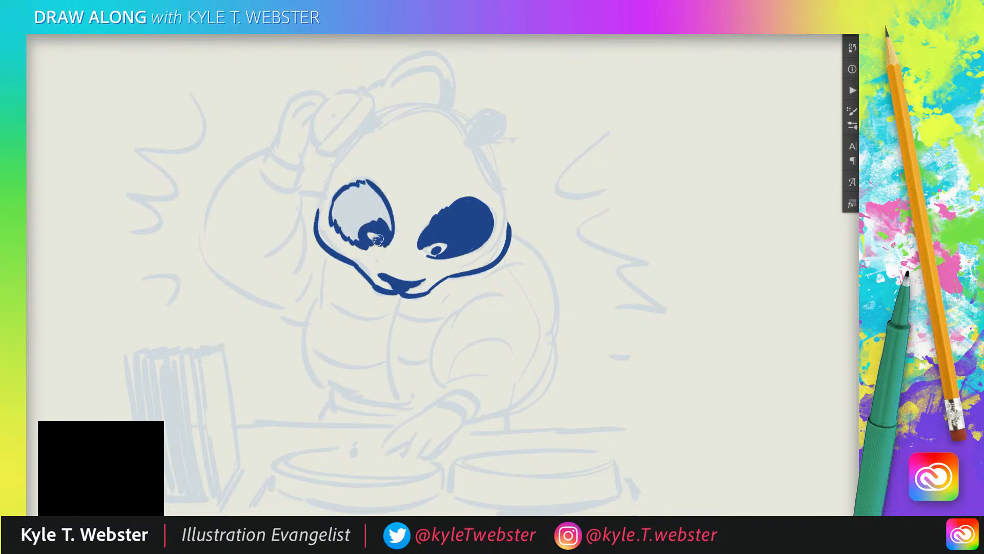
mouse_move(377, 227)
left_mouse_down()
mouse_move(365, 187)
mouse_move(367, 202)
mouse_move(359, 189)
mouse_move(344, 190)
mouse_move(332, 219)
mouse_move(351, 236)
mouse_move(366, 216)
mouse_move(376, 218)
mouse_move(368, 203)
mouse_move(347, 218)
mouse_move(350, 198)
mouse_move(355, 235)
mouse_move(371, 246)
mouse_move(339, 227)
mouse_move(376, 235)
left_mouse_up()
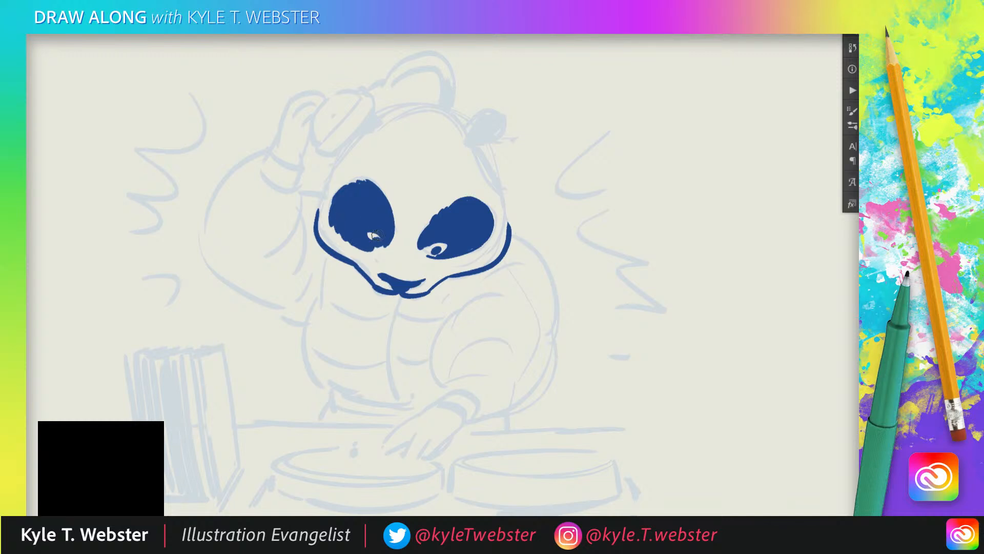
mouse_move(421, 275)
left_mouse_down()
mouse_move(422, 264)
mouse_move(383, 263)
left_mouse_up()
mouse_move(509, 228)
left_mouse_down()
mouse_move(490, 166)
mouse_move(389, 120)
mouse_move(335, 160)
left_mouse_up()
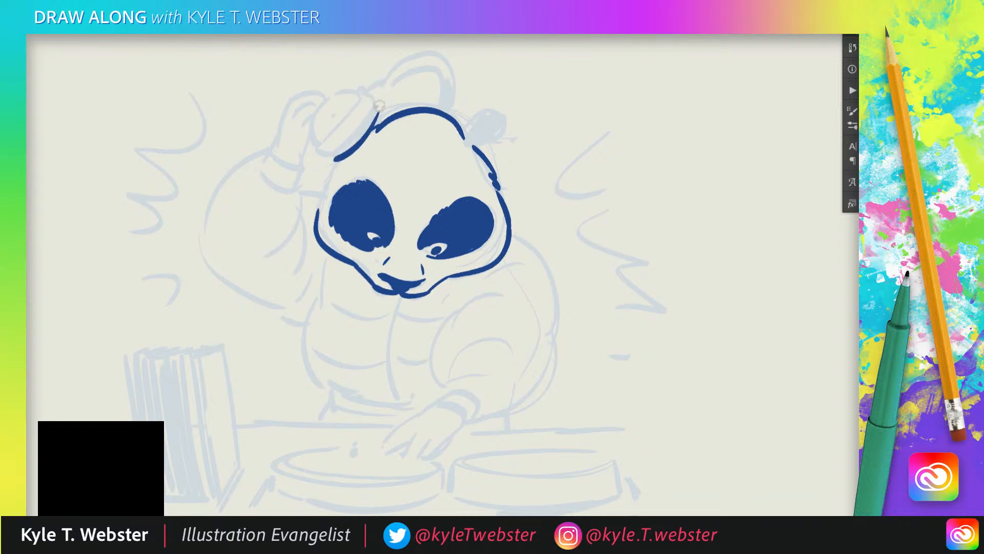
Ink the headphone ear cup, the raised hand holding it and the cuff at its wrist.
mouse_move(378, 109)
left_mouse_down()
mouse_move(350, 105)
mouse_move(367, 96)
mouse_move(336, 161)
left_mouse_up()
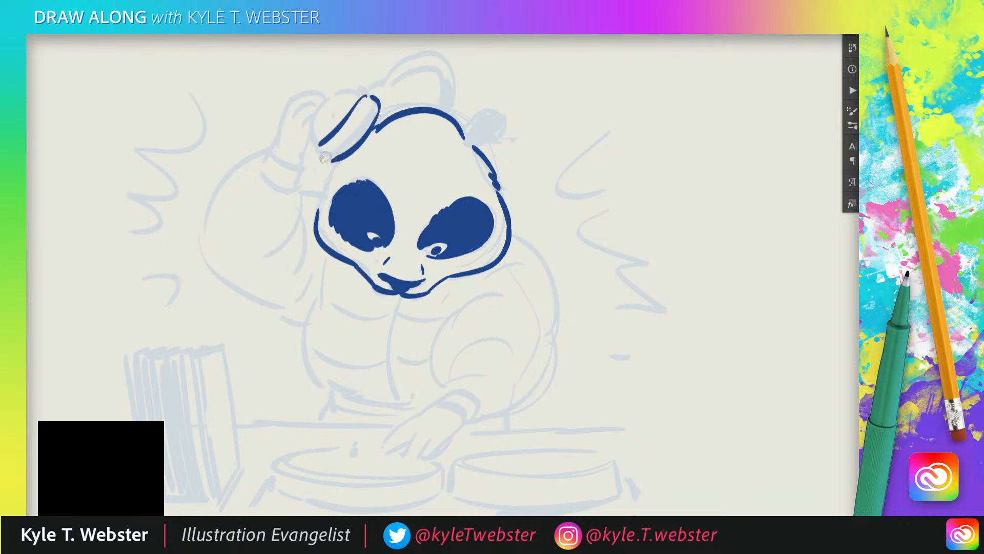
left_click_drag(360, 93, 330, 90)
mouse_move(322, 143)
left_mouse_down()
mouse_move(317, 129)
mouse_move(304, 143)
mouse_move(300, 130)
mouse_move(320, 101)
mouse_move(299, 95)
mouse_move(277, 152)
mouse_move(300, 160)
mouse_move(278, 147)
mouse_move(261, 167)
mouse_move(301, 162)
mouse_move(305, 178)
left_mouse_up()
Ink the raised arm's sleeve outline and inner folds, and the side of the head beneath the ear cup.
mouse_move(263, 155)
left_mouse_down()
mouse_move(202, 249)
mouse_move(305, 311)
left_mouse_up()
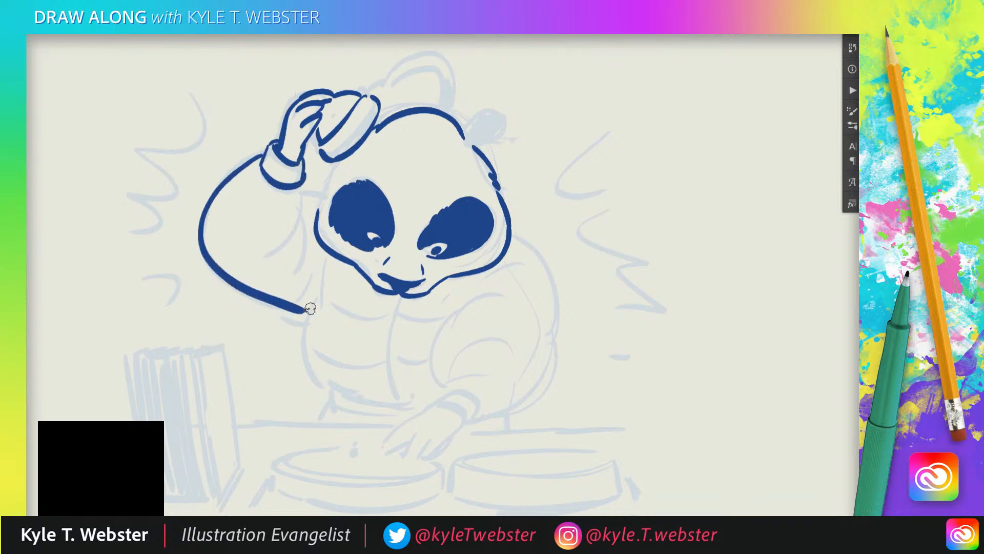
mouse_move(308, 177)
left_mouse_down()
mouse_move(285, 250)
mouse_move(271, 263)
left_mouse_up()
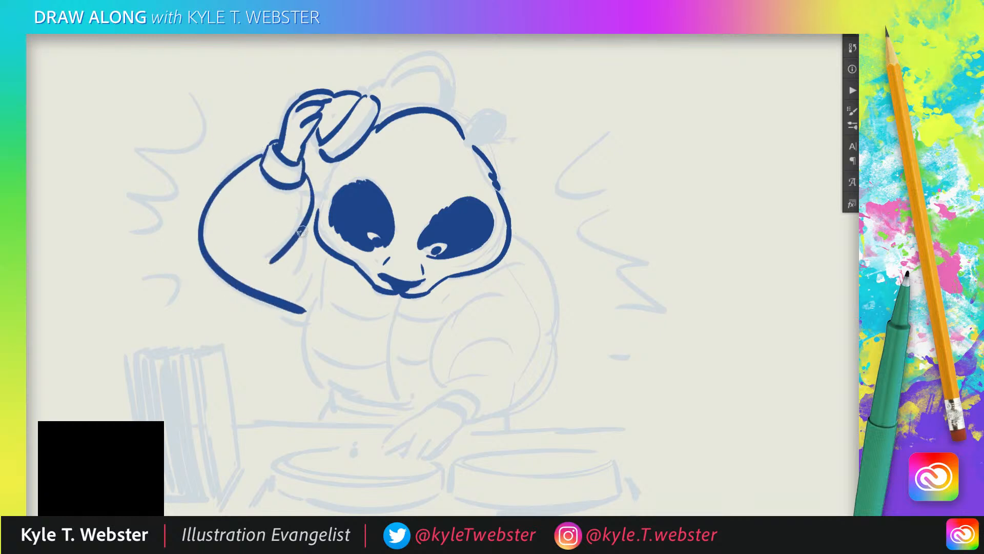
left_click_drag(308, 227, 299, 267)
left_click_drag(312, 196, 320, 196)
left_click_drag(339, 159, 315, 197)
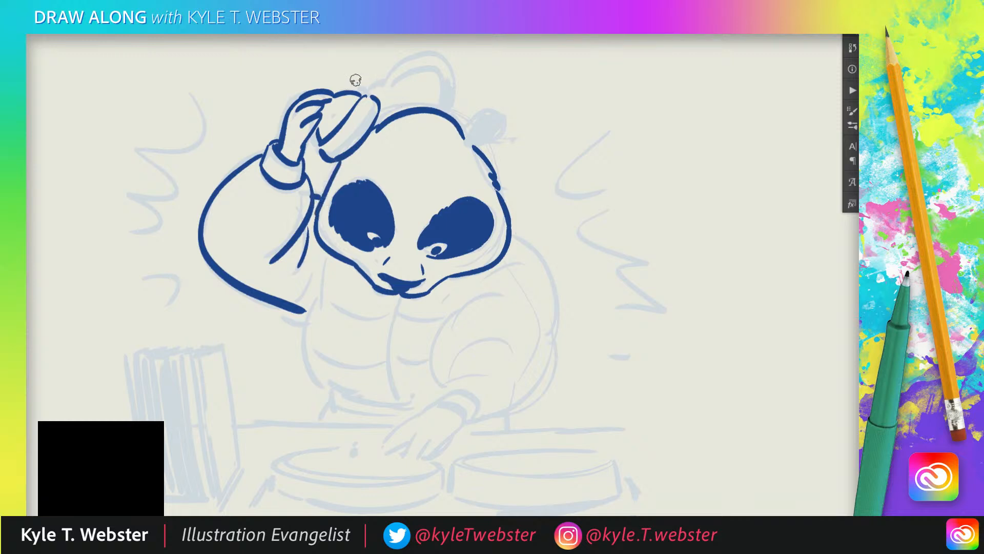
Ink the headphone band above the head and both ears in solid blue, with a small mark on the forehead.
mouse_move(382, 102)
left_mouse_down()
mouse_move(378, 139)
mouse_move(374, 124)
mouse_move(389, 131)
mouse_move(438, 114)
mouse_move(421, 92)
mouse_move(429, 147)
left_mouse_up()
mouse_move(439, 114)
left_mouse_down()
mouse_move(442, 152)
mouse_move(436, 132)
left_mouse_up()
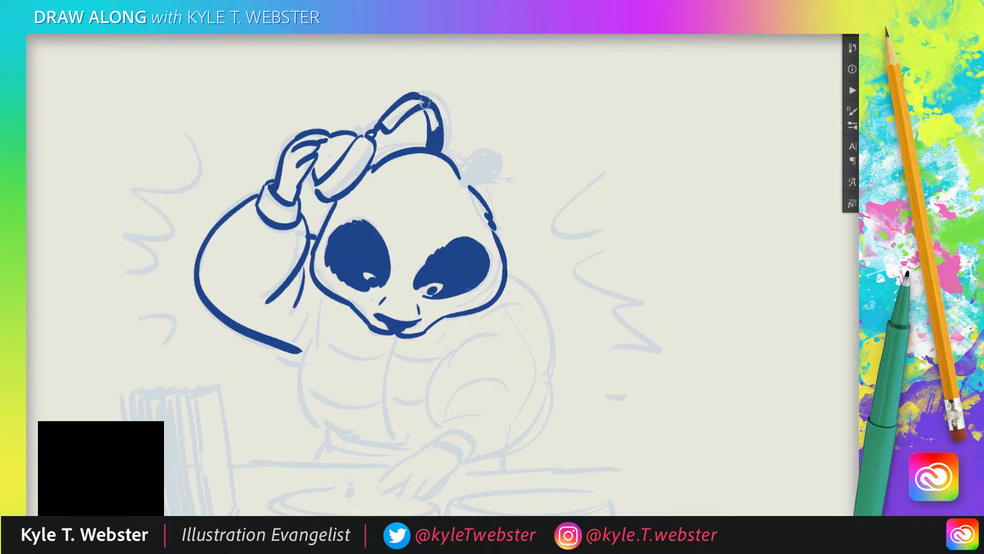
left_click_drag(266, 130, 252, 102)
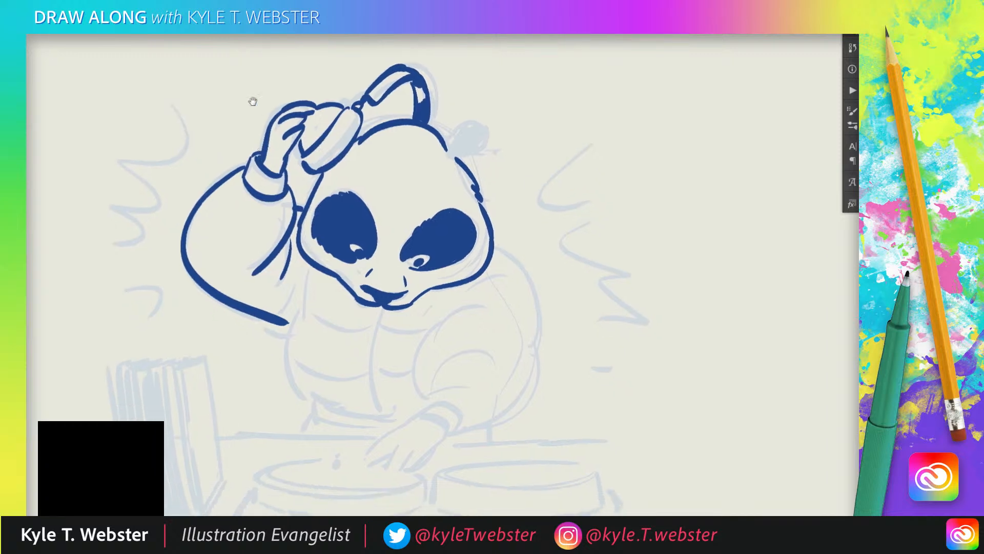
left_click_drag(354, 146, 333, 168)
mouse_move(420, 148)
left_mouse_down()
mouse_move(401, 127)
mouse_move(460, 102)
mouse_move(436, 137)
mouse_move(461, 120)
mouse_move(462, 138)
mouse_move(422, 125)
left_mouse_up()
left_click(411, 124)
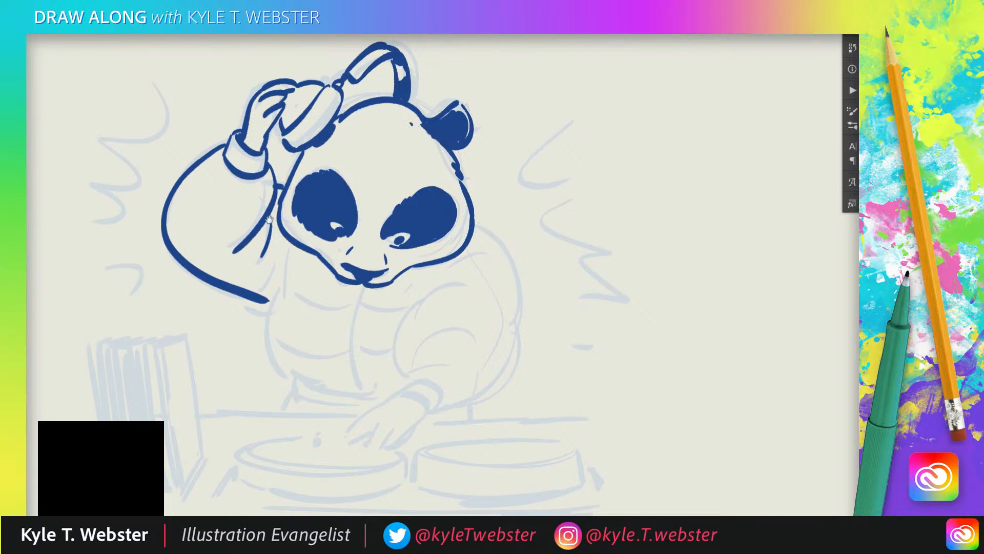
Ink the shoulder and the lowered arm's puffy sleeve with its folds and wrist cuff.
left_click_drag(269, 219, 286, 140)
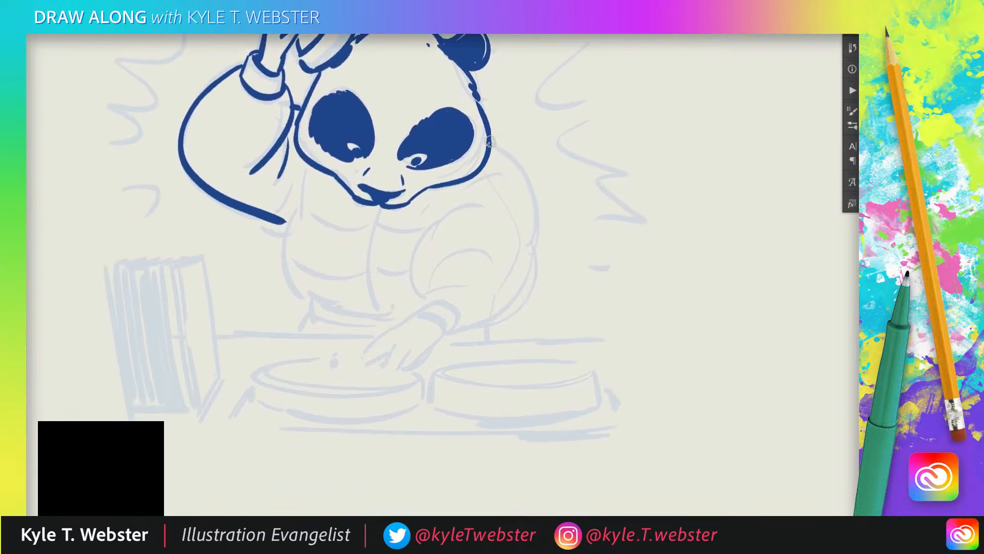
mouse_move(489, 141)
left_mouse_down()
mouse_move(510, 272)
mouse_move(452, 329)
mouse_move(426, 303)
mouse_move(443, 339)
mouse_move(413, 317)
mouse_move(460, 255)
mouse_move(437, 245)
mouse_move(480, 208)
left_mouse_up()
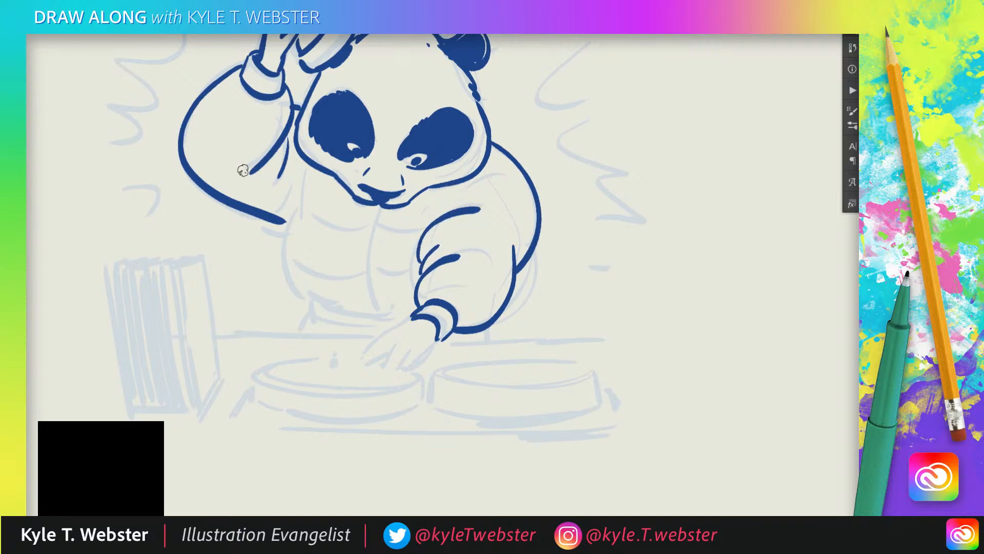
left_click_drag(479, 257, 475, 322)
mouse_move(505, 248)
left_mouse_down()
mouse_move(469, 232)
mouse_move(478, 193)
left_mouse_up()
Add curved quilting folds inside the raised sleeve.
left_click_drag(315, 240, 342, 261)
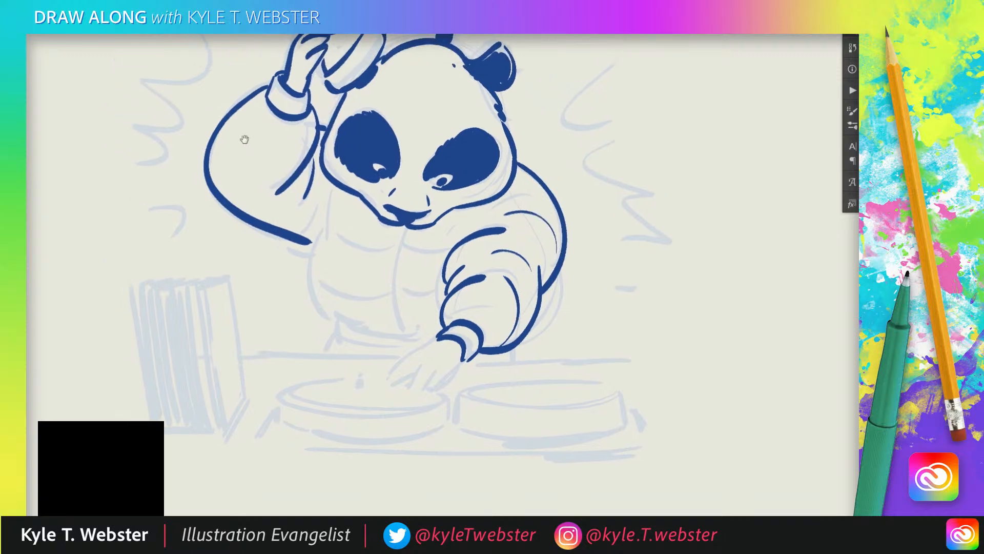
left_click_drag(310, 135, 243, 123)
mouse_move(222, 157)
left_mouse_down()
mouse_move(281, 212)
mouse_move(244, 215)
left_mouse_up()
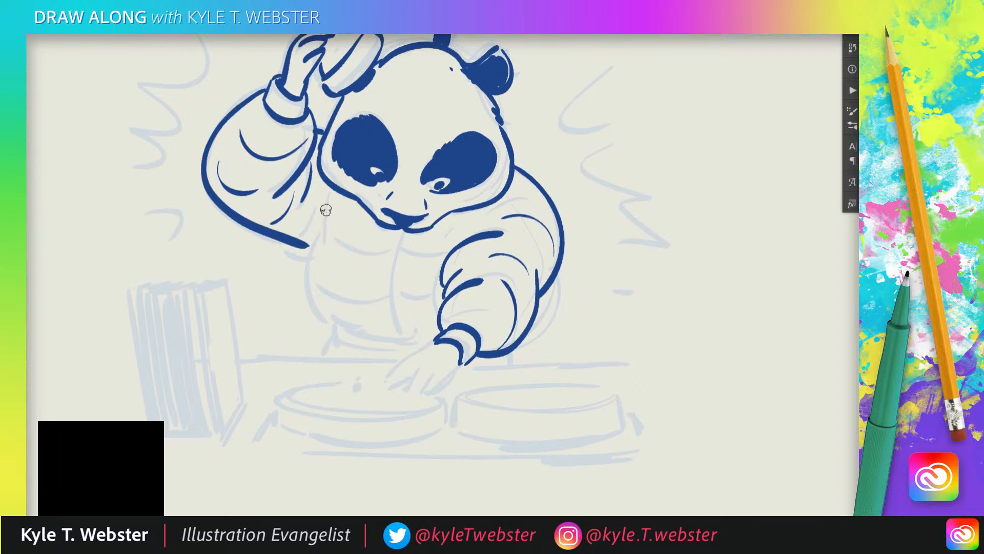
Ink the jacket's torso outline, the centre front line and curved quilted seams on both sides.
mouse_move(324, 190)
left_mouse_down()
mouse_move(311, 301)
mouse_move(337, 331)
mouse_move(404, 337)
left_mouse_up()
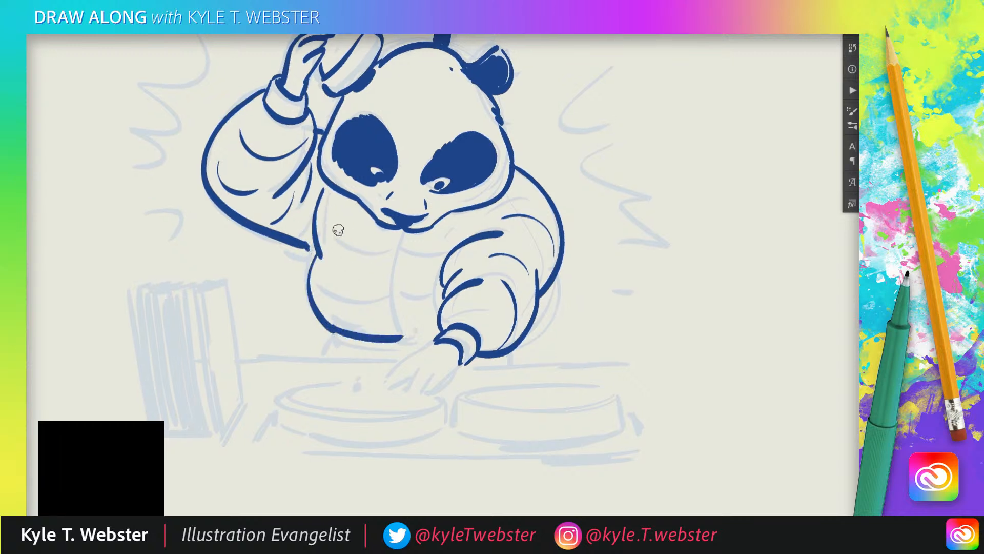
left_click_drag(399, 240, 390, 328)
left_click_drag(392, 253, 334, 252)
left_click_drag(387, 287, 341, 297)
left_click_drag(397, 252, 437, 255)
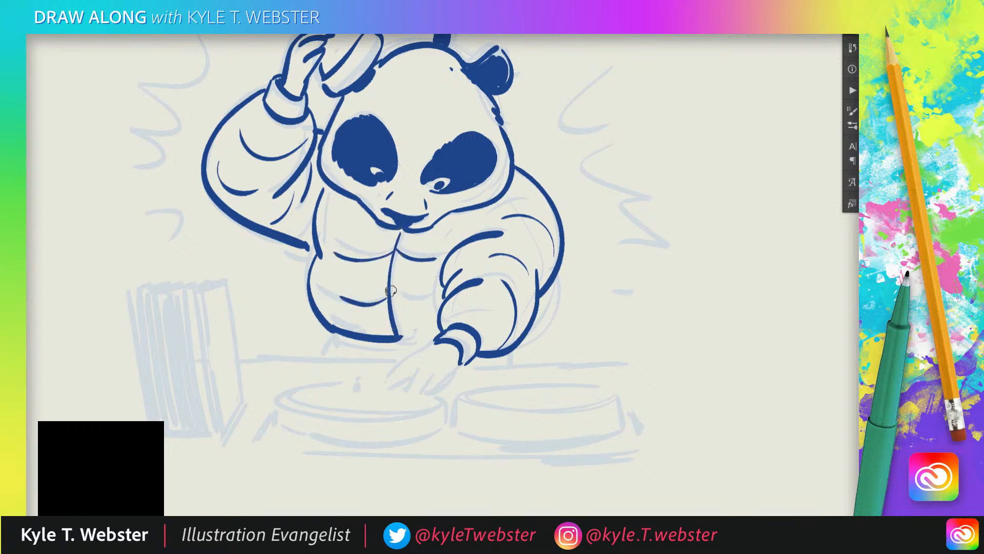
left_click_drag(399, 301, 437, 308)
Ink the lowered hand with its fingers reaching over the first turntable.
left_click_drag(288, 257, 291, 207)
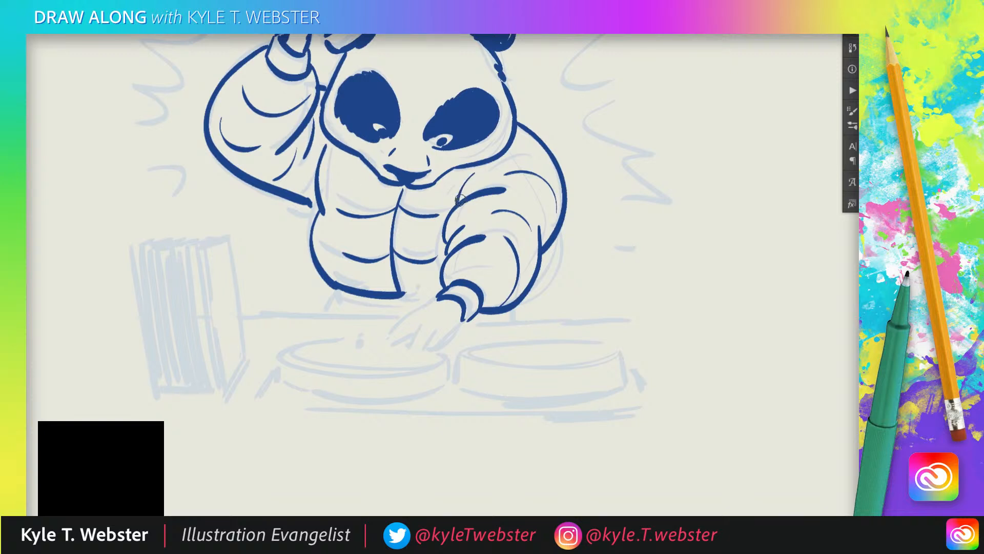
left_click_drag(358, 206, 366, 190)
mouse_move(443, 282)
left_mouse_down()
mouse_move(417, 292)
mouse_move(395, 322)
mouse_move(426, 310)
mouse_move(421, 336)
mouse_move(444, 311)
mouse_move(431, 331)
mouse_move(471, 304)
left_mouse_up()
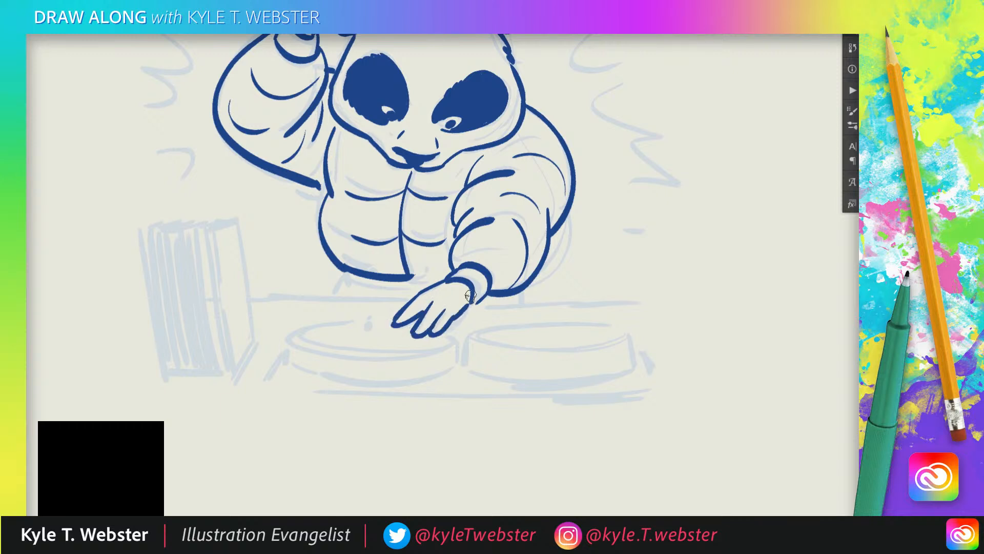
Ink the first turntable beneath the hand with its spindle, round platter and thick rim.
left_click_drag(296, 243, 329, 230)
left_click_drag(403, 305, 403, 311)
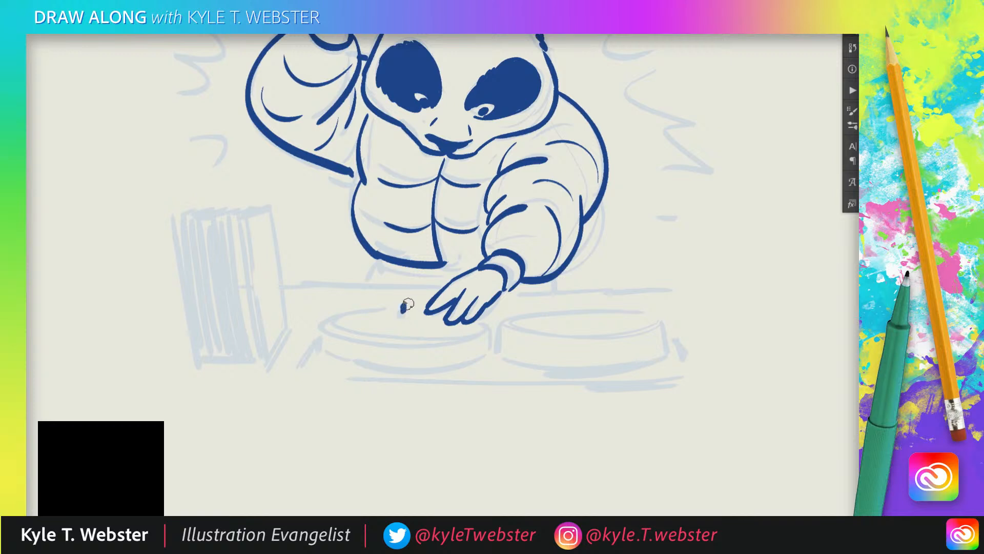
left_click(421, 308)
left_click(385, 307, "alt")
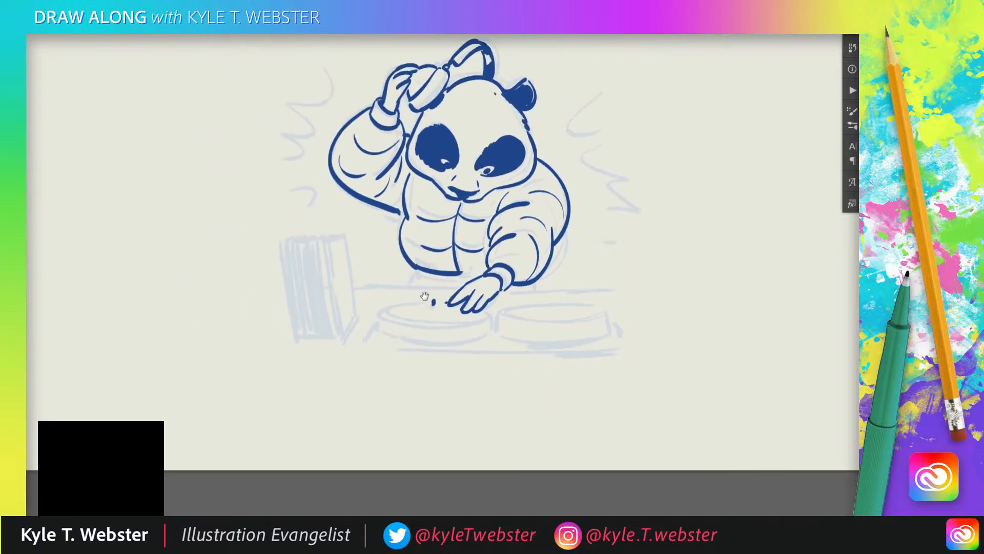
mouse_move(431, 303)
left_mouse_down()
mouse_move(387, 311)
mouse_move(416, 324)
mouse_move(481, 314)
left_mouse_up()
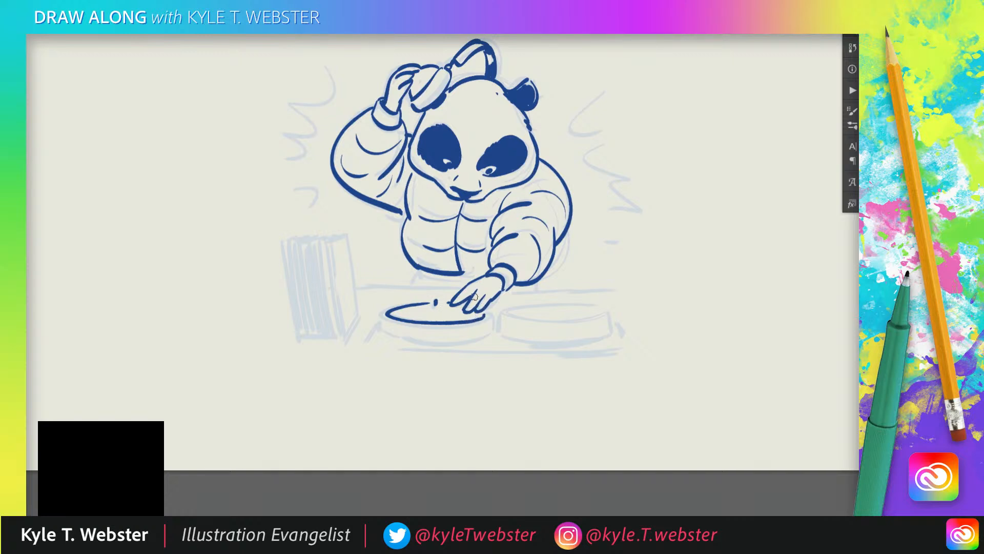
key("ctrl+z")
mouse_move(431, 303)
left_mouse_down()
mouse_move(393, 321)
mouse_move(484, 314)
left_mouse_up()
mouse_move(384, 320)
left_mouse_down()
mouse_move(381, 328)
mouse_move(409, 339)
mouse_move(486, 334)
left_mouse_up()
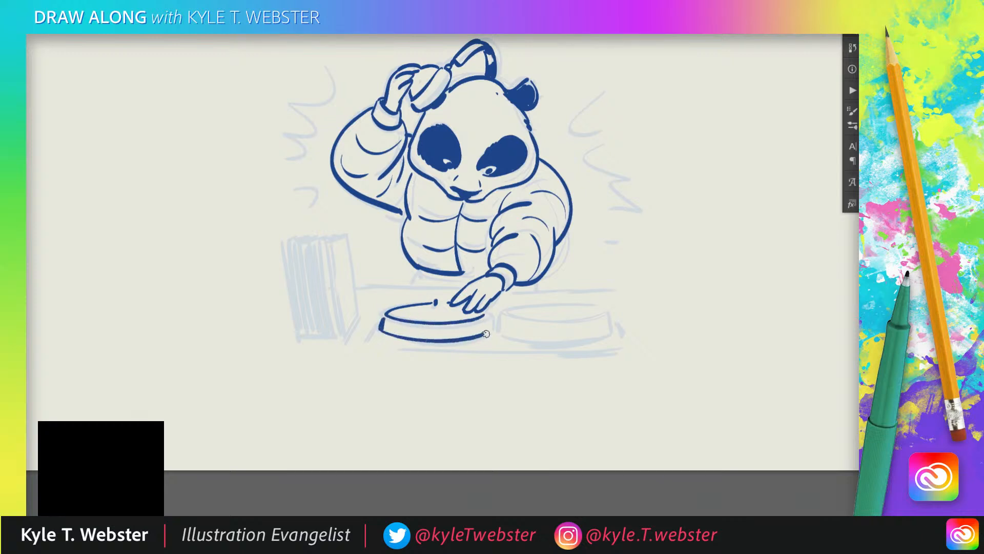
left_click_drag(404, 266, 356, 241)
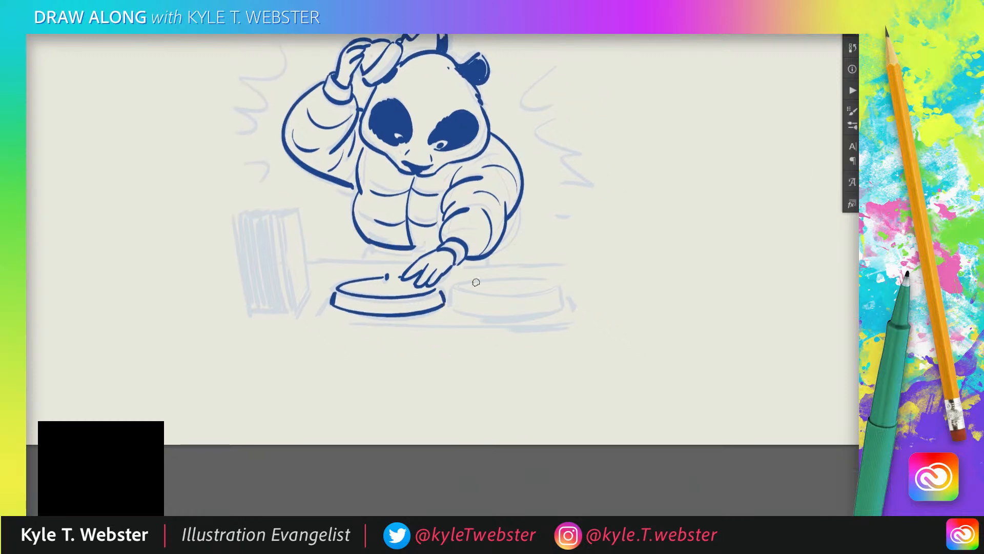
Ink the second turntable with its spindle, round platter and thick rim.
mouse_move(462, 291)
left_mouse_down()
mouse_move(531, 297)
mouse_move(557, 285)
mouse_move(460, 285)
left_mouse_up()
key("ctrl+z")
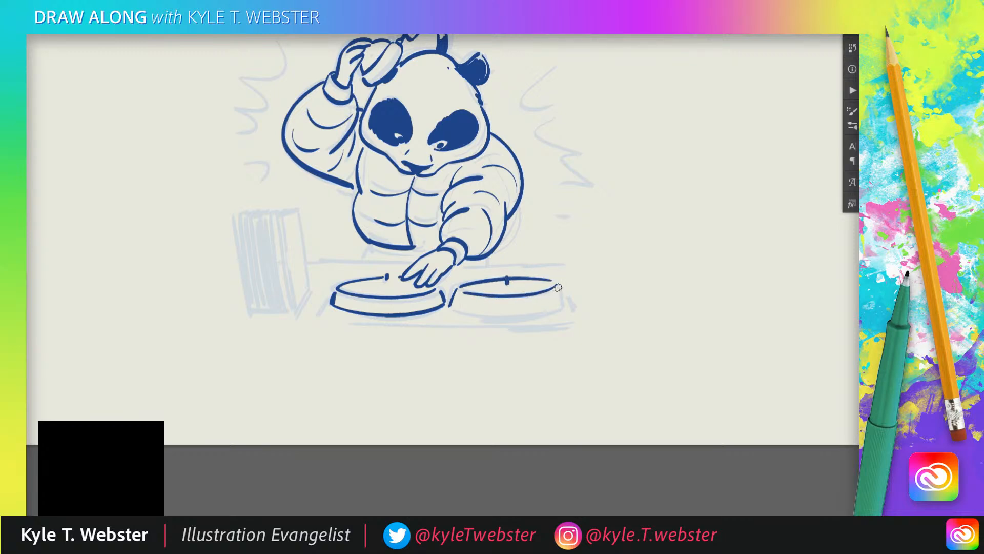
mouse_move(557, 286)
left_mouse_down()
mouse_move(564, 301)
mouse_move(462, 310)
left_mouse_up()
Ink the short angled corner marks beside the turntables and the table's front and back edges.
left_click_drag(420, 252, 440, 237)
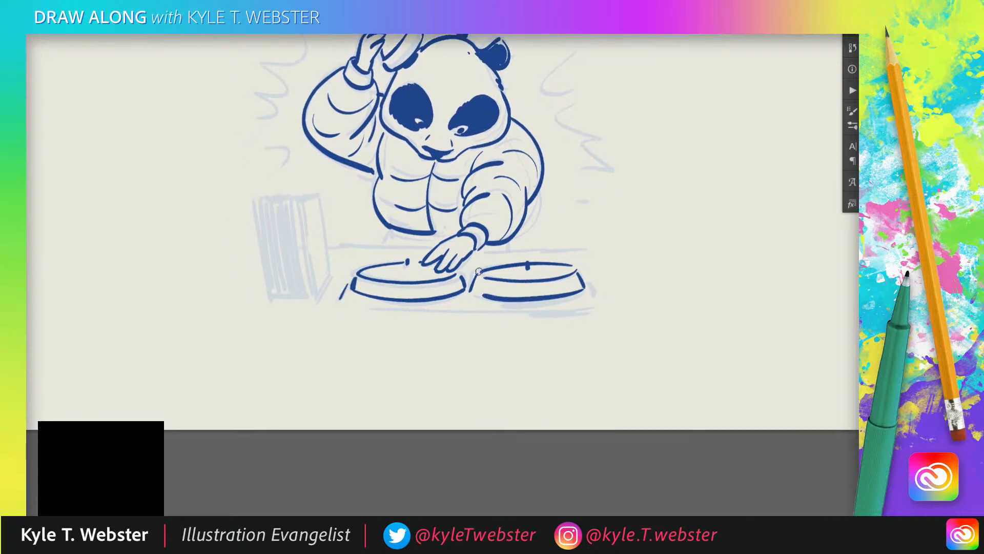
left_click_drag(579, 306, 379, 305)
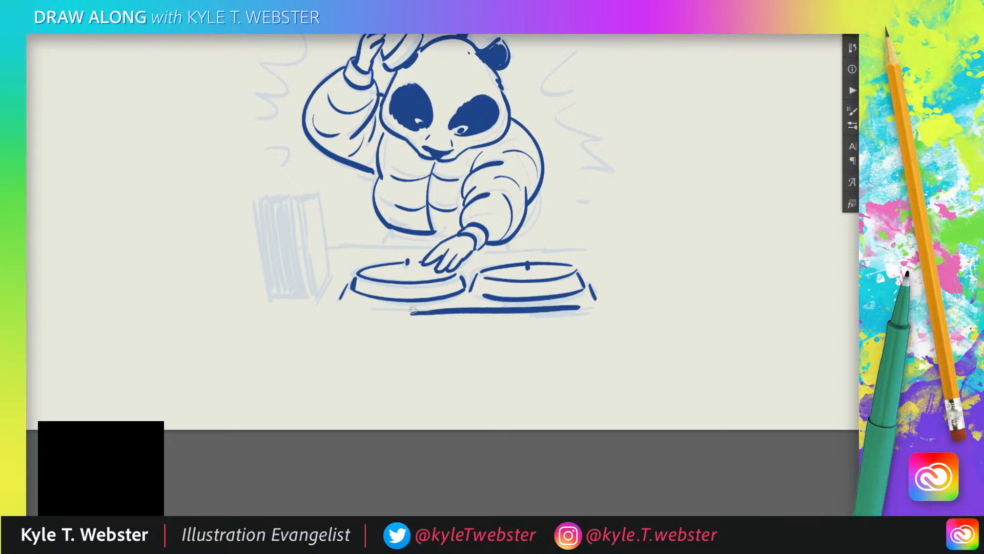
left_click_drag(591, 248, 497, 251)
mouse_move(433, 247)
left_mouse_down()
mouse_move(340, 247)
mouse_move(314, 301)
left_mouse_up()
Ink the front sleeve of the record stack as a tall slanted panel, redrawing its side edge.
mouse_move(319, 194)
left_mouse_down()
mouse_move(330, 270)
mouse_move(317, 291)
left_mouse_up()
key("ctrl+z")
left_click_drag(300, 200, 314, 299)
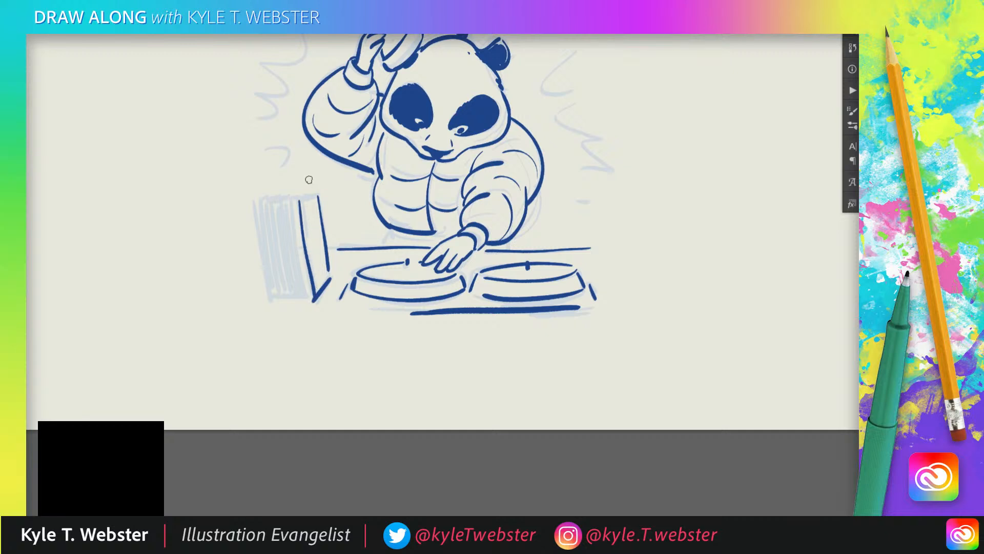
left_click_drag(316, 195, 296, 203)
Ink the stacked records' narrow vertical edges and the outline of the crate around them.
left_click_drag(294, 214, 307, 295)
mouse_move(287, 209)
left_mouse_down()
mouse_move(304, 295)
mouse_move(277, 298)
left_mouse_up()
left_click_drag(256, 201, 270, 297)
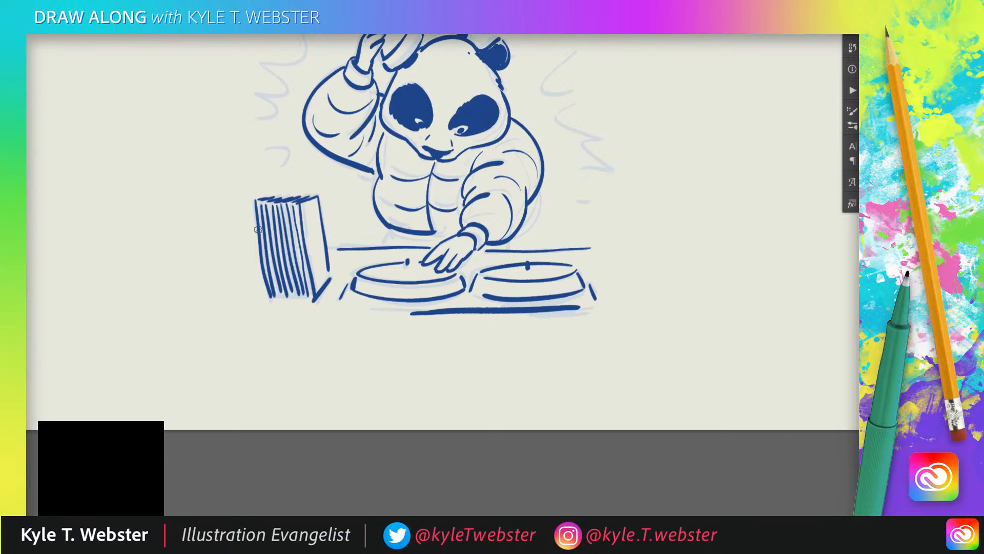
mouse_move(255, 231)
left_mouse_down()
mouse_move(243, 229)
mouse_move(254, 301)
mouse_move(291, 303)
mouse_move(255, 302)
left_mouse_up()
left_click_drag(192, 248, 177, 259)
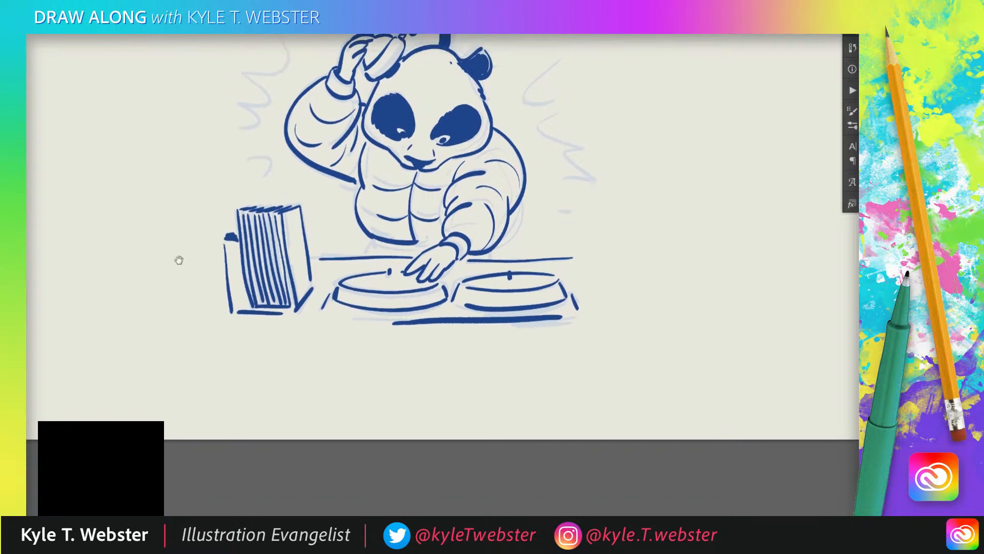
Ink the panda's waist below the jacket and fill it solid blue down to the tabletop.
left_click_drag(293, 234, 260, 277)
left_click_drag(339, 280, 334, 299)
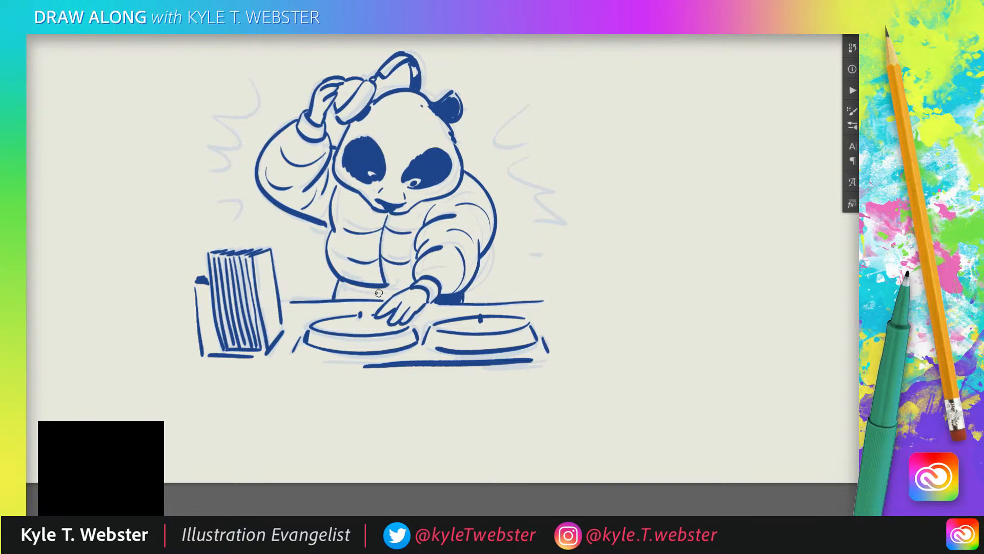
left_click_drag(389, 290, 388, 288)
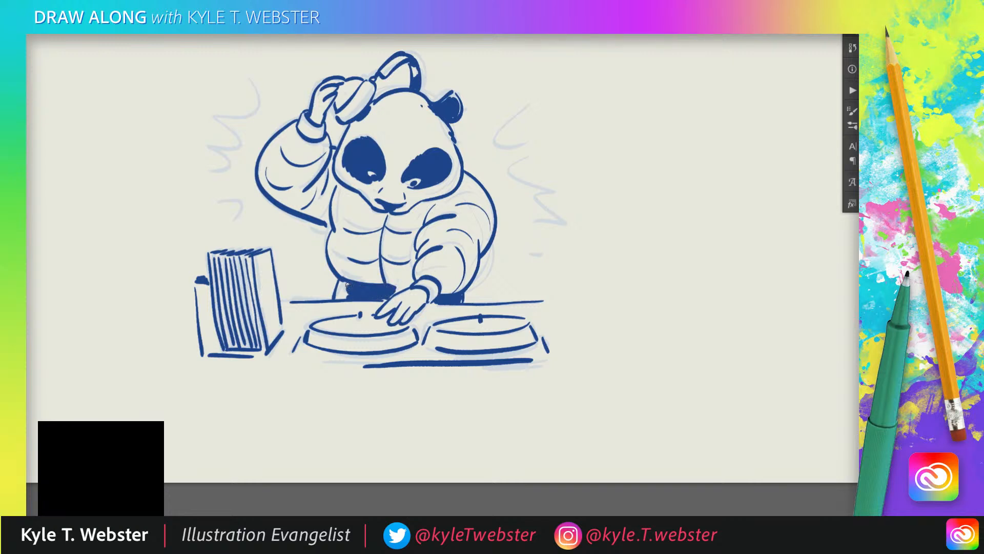